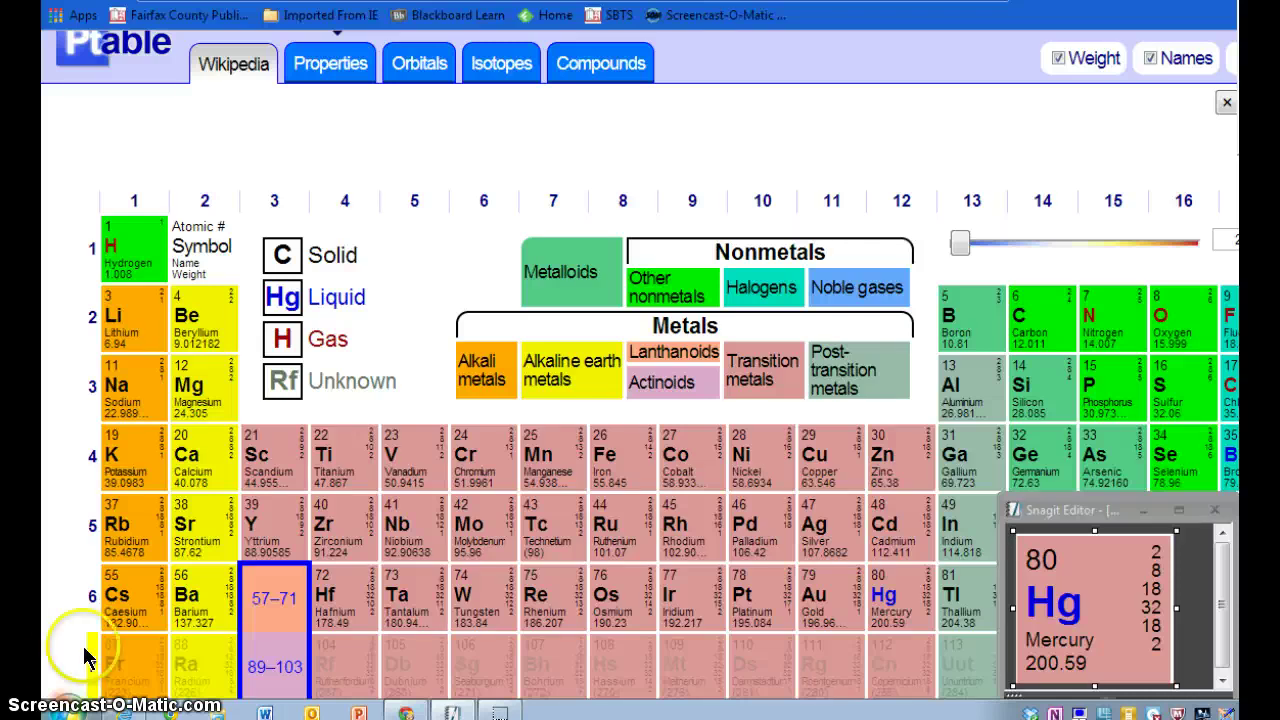
# Launch Paint by searching 'paint' from the Windows Start menu
pyautogui.click(72, 710)
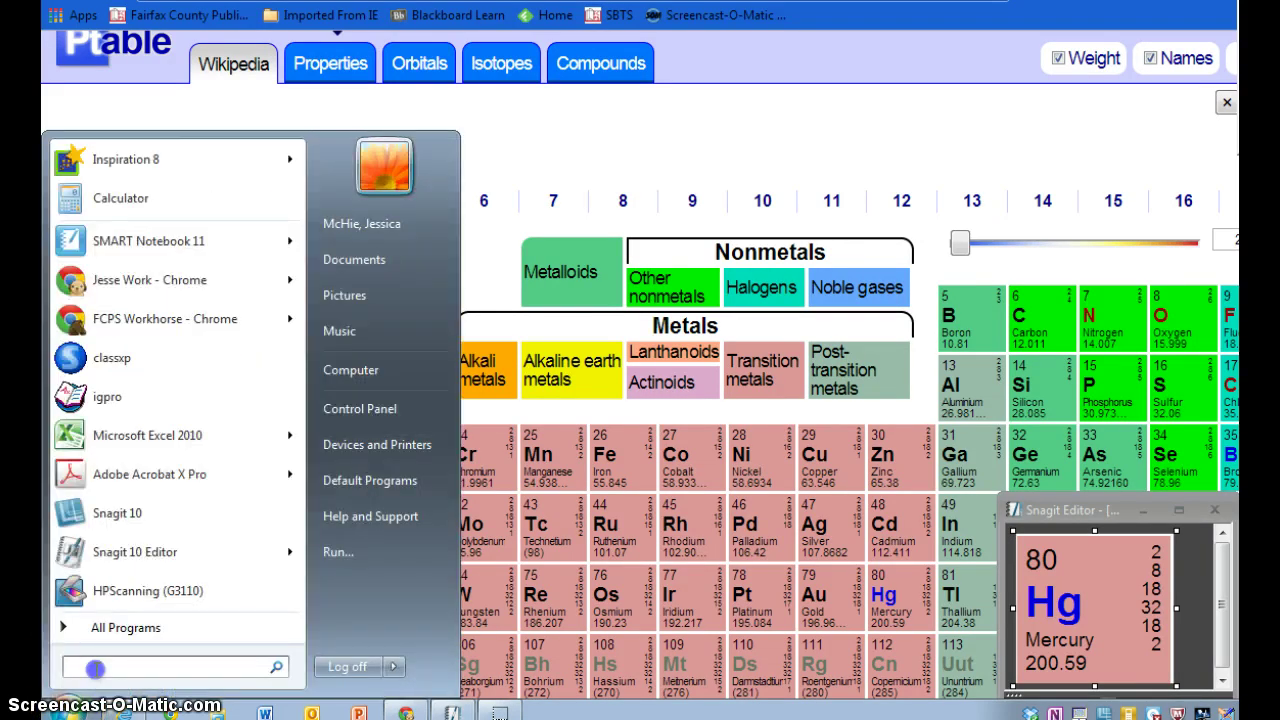
pyautogui.write('paint')
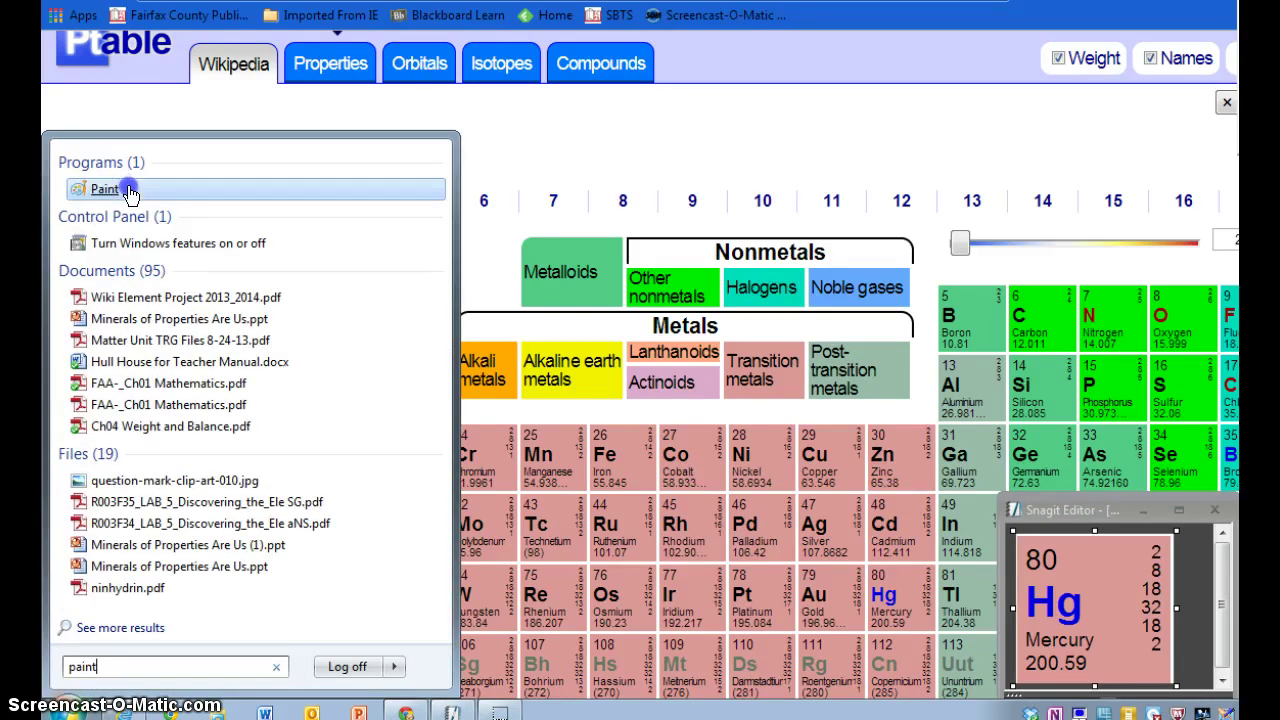
pyautogui.click(130, 191)
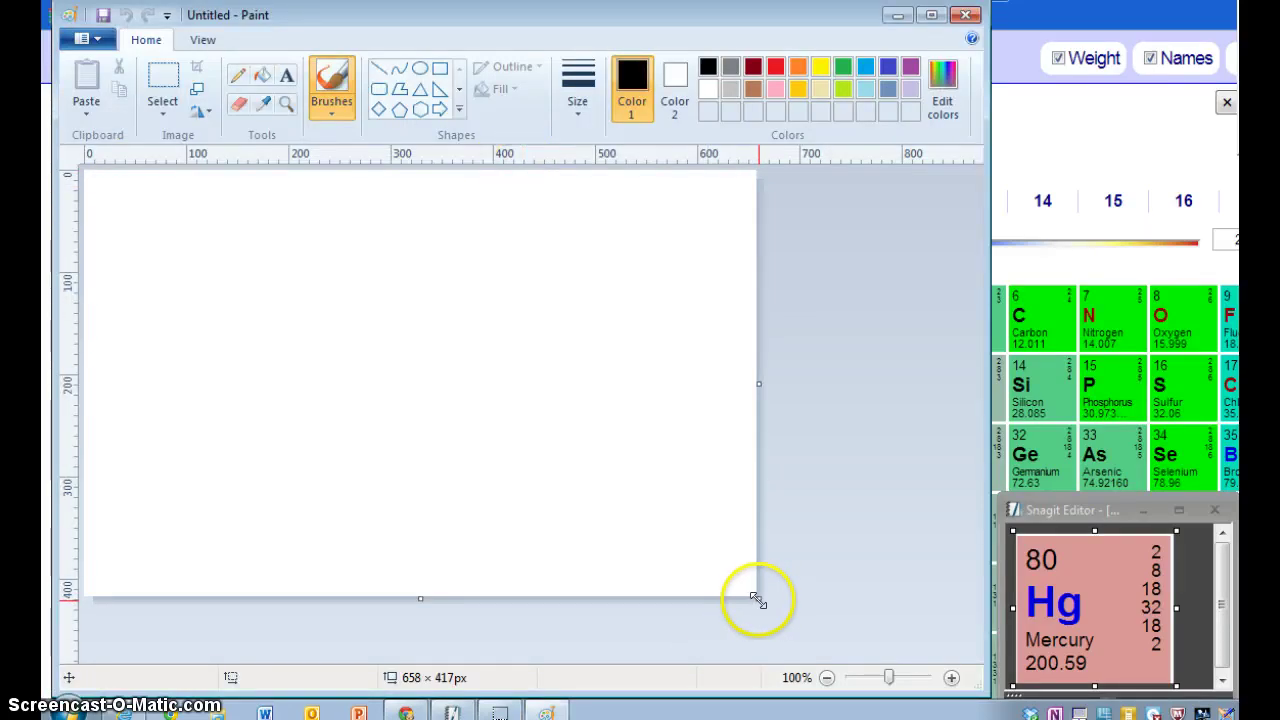
# Resize the blank canvas to 606 × 402 px by dragging its corner handle
pyautogui.moveTo(757, 599); pyautogui.dragTo(704, 581)
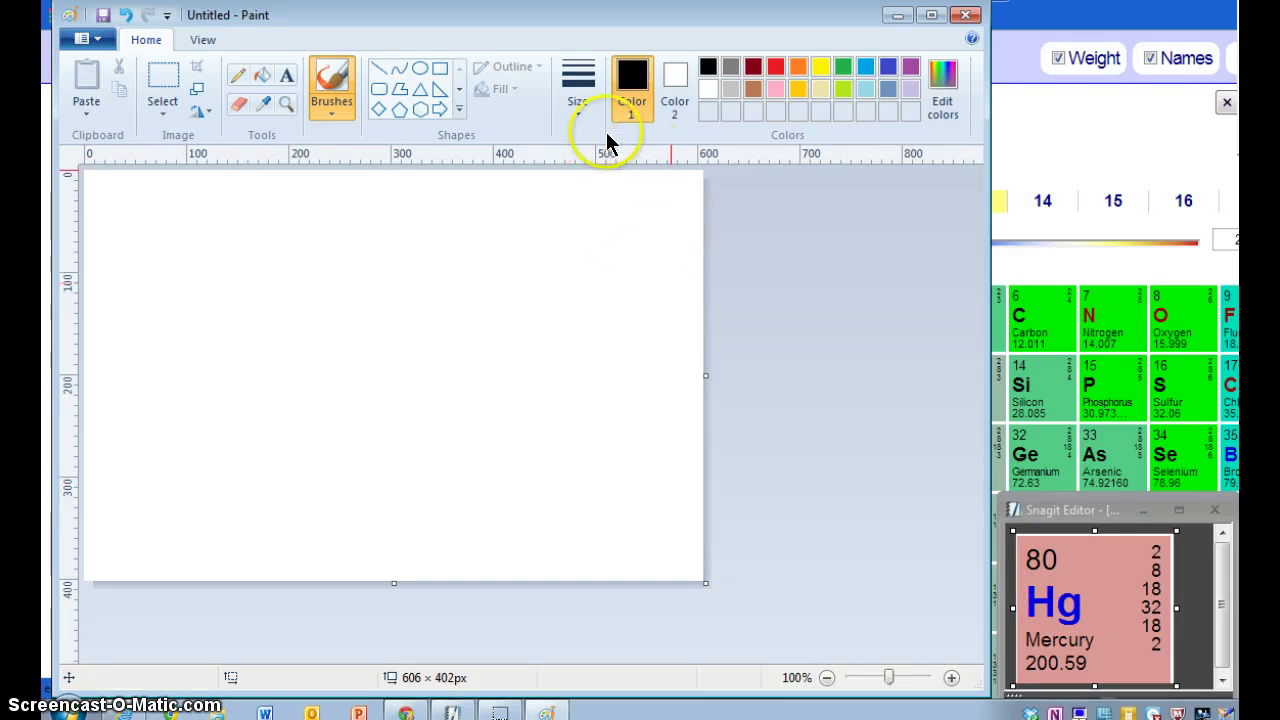
# Draw a small black oval near the canvas centre
pyautogui.click(422, 70)
pyautogui.click(630, 75)
pyautogui.click(707, 68)
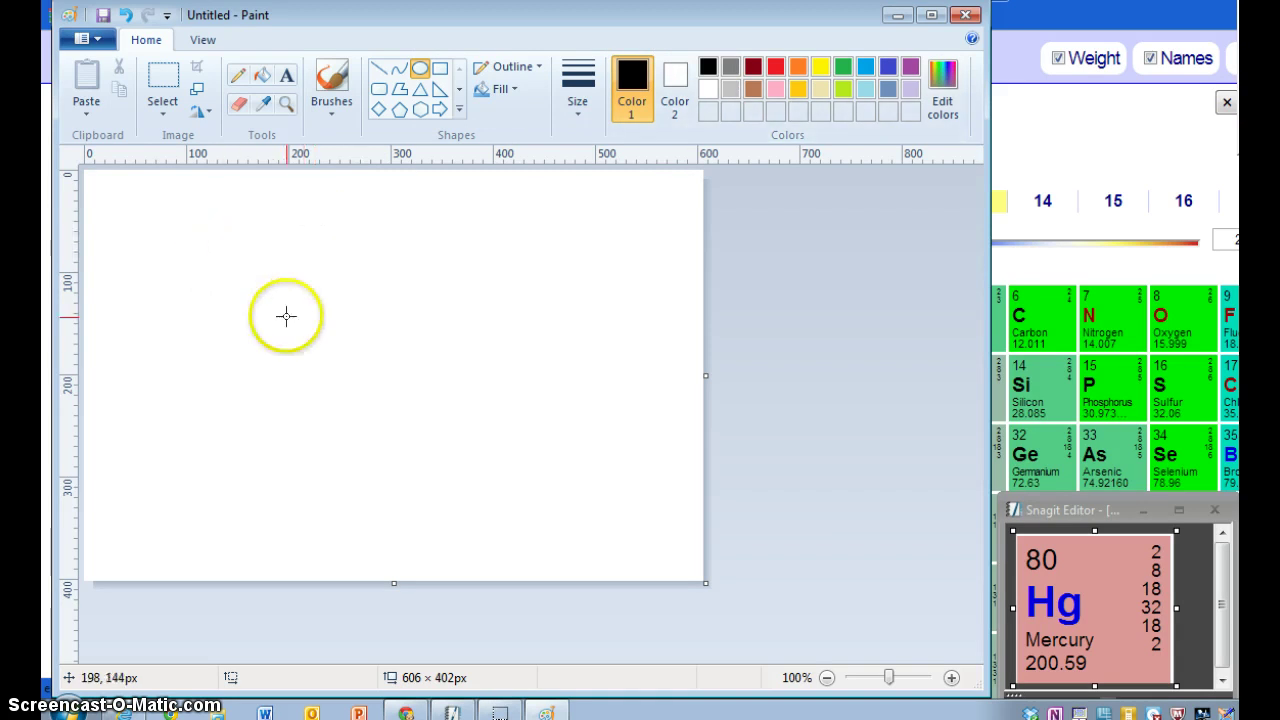
pyautogui.moveTo(324, 367); pyautogui.dragTo(440, 468)
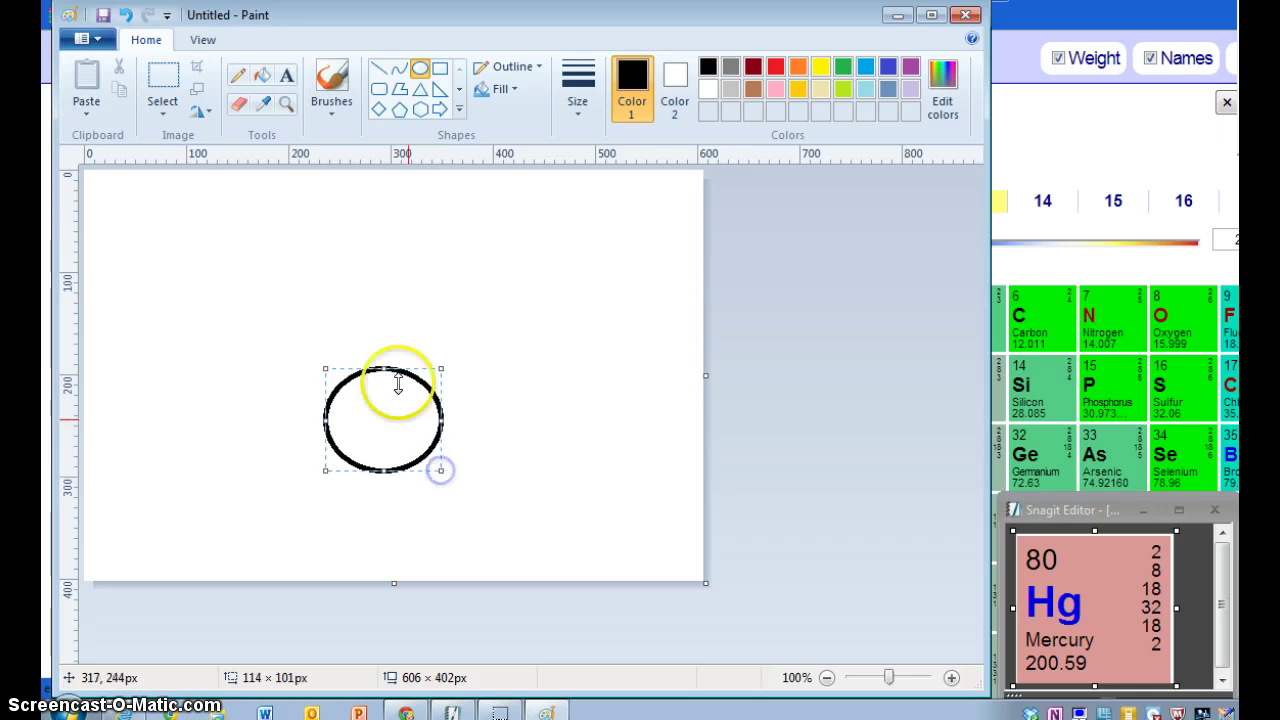
pyautogui.click(418, 66)
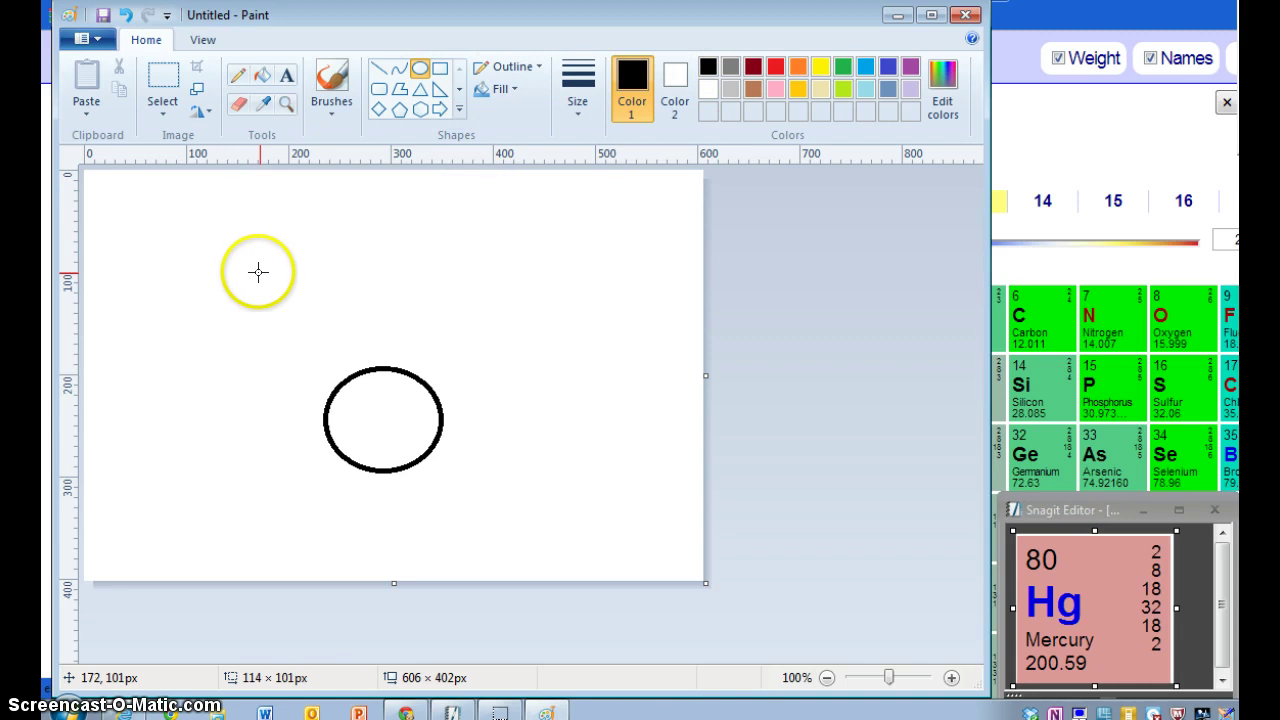
# Draw a larger black oval (about 258 × 240 px) centred around the small one
pyautogui.moveTo(257, 275); pyautogui.dragTo(547, 558)
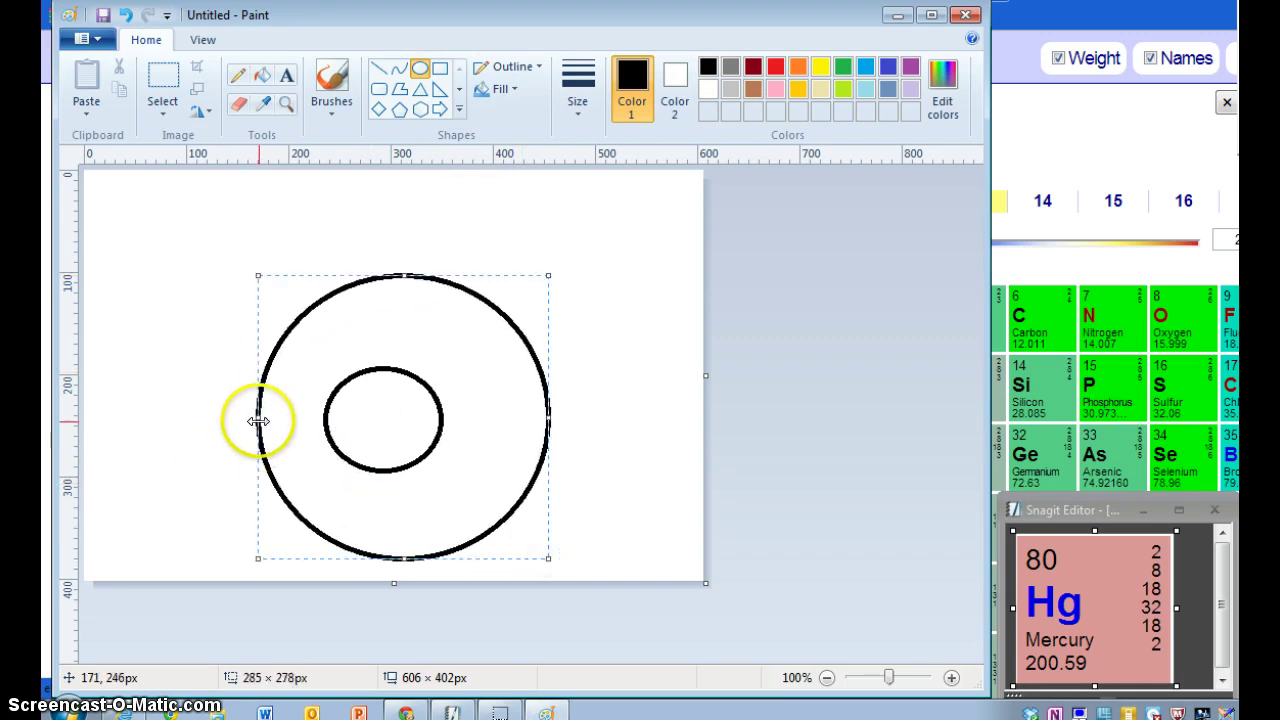
pyautogui.moveTo(254, 423); pyautogui.dragTo(226, 421)
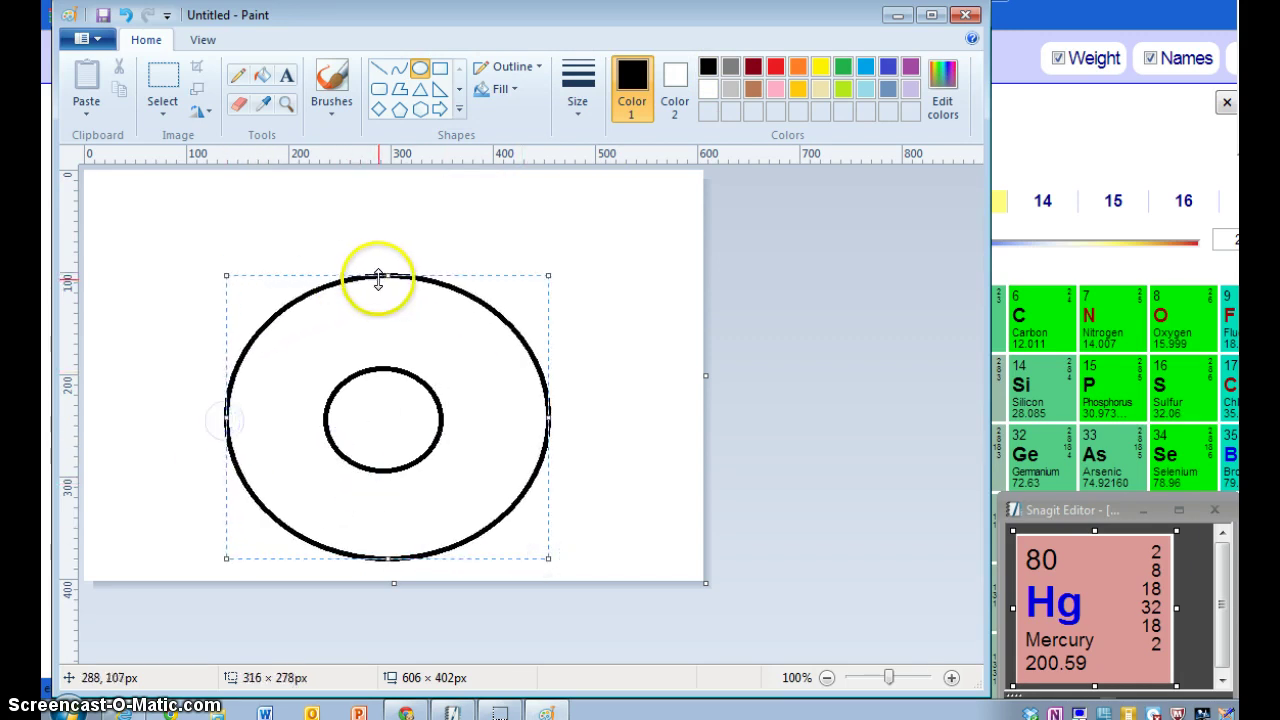
pyautogui.moveTo(380, 275); pyautogui.dragTo(380, 258)
pyautogui.moveTo(391, 371)
pyautogui.mouseDown()
pyautogui.moveTo(389, 357)
pyautogui.moveTo(388, 382)
pyautogui.mouseUp()
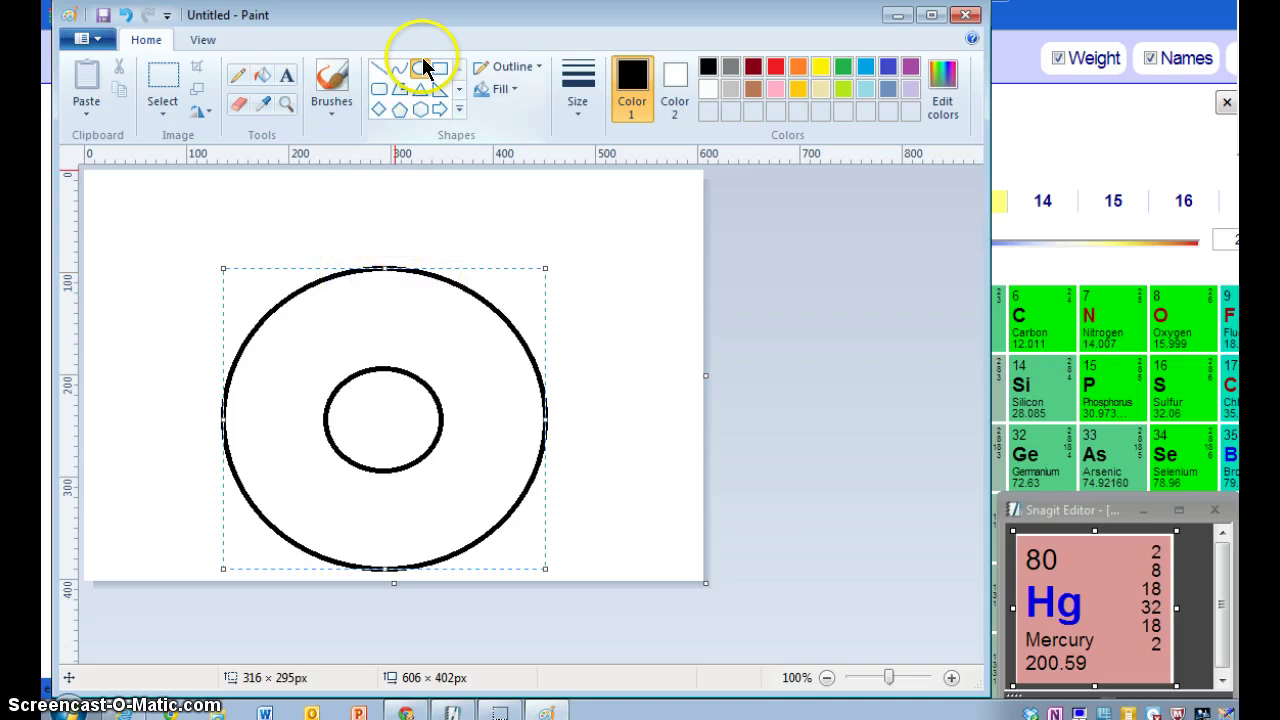
# Type the title 'electron cloud model of mercury' in a text box above the circles
pyautogui.click(286, 76)
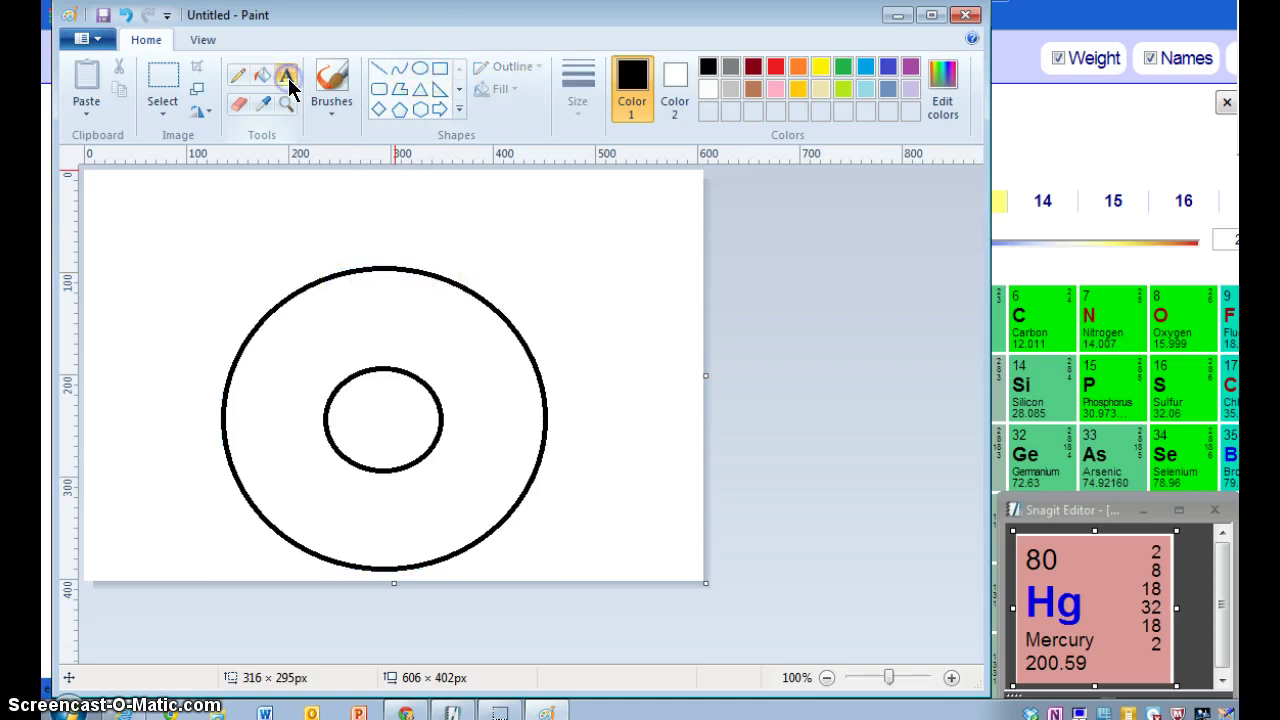
pyautogui.click(235, 204)
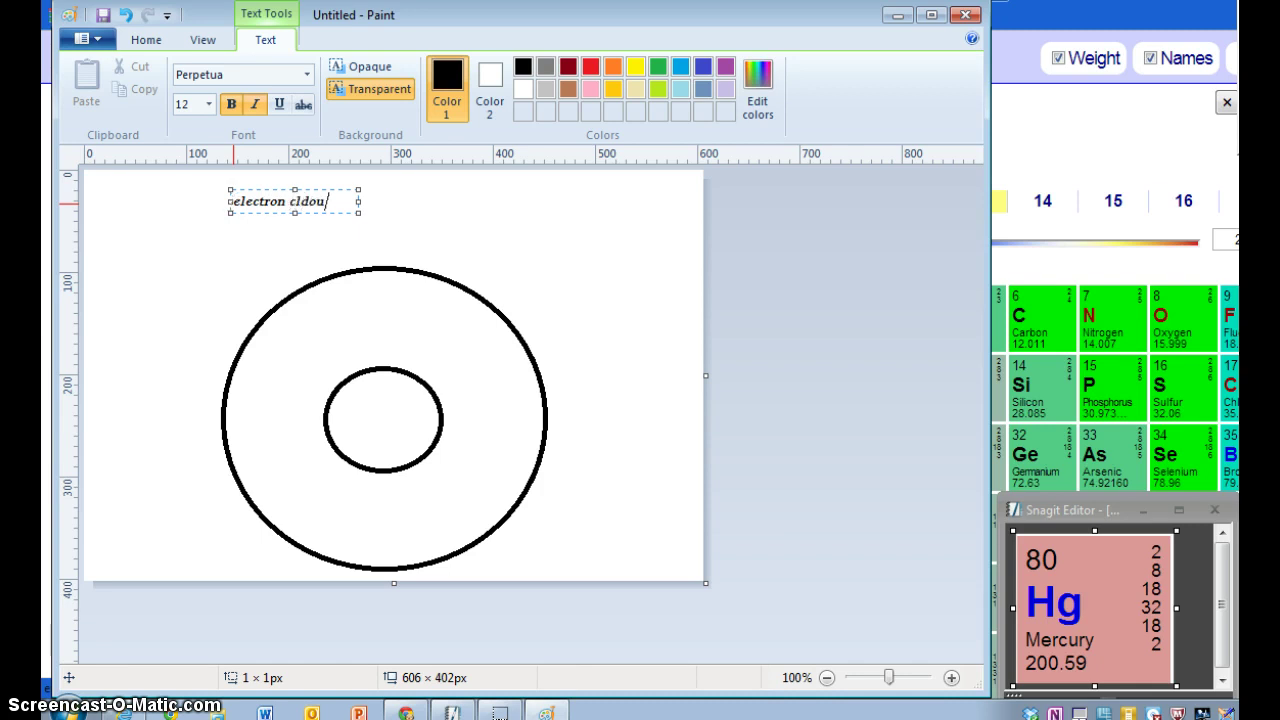
pyautogui.write('electron cloud model of mercury')
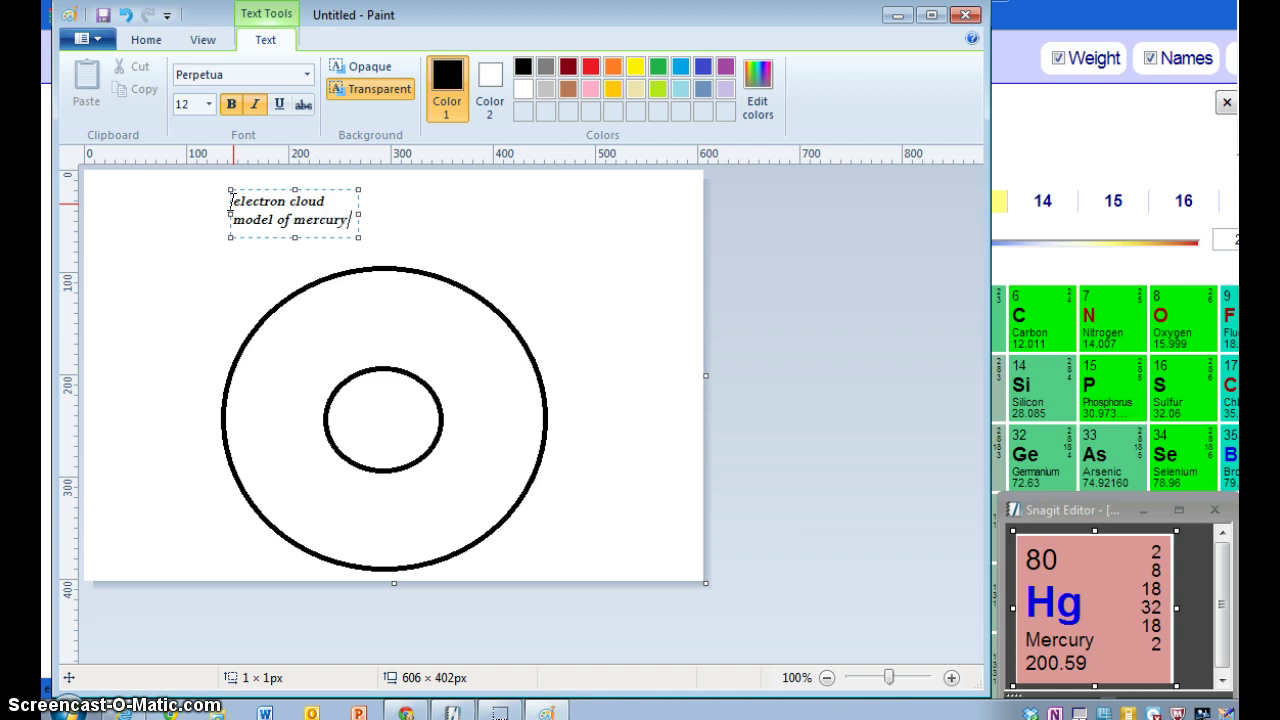
pyautogui.moveTo(357, 214); pyautogui.dragTo(481, 210)
pyautogui.click(420, 189)
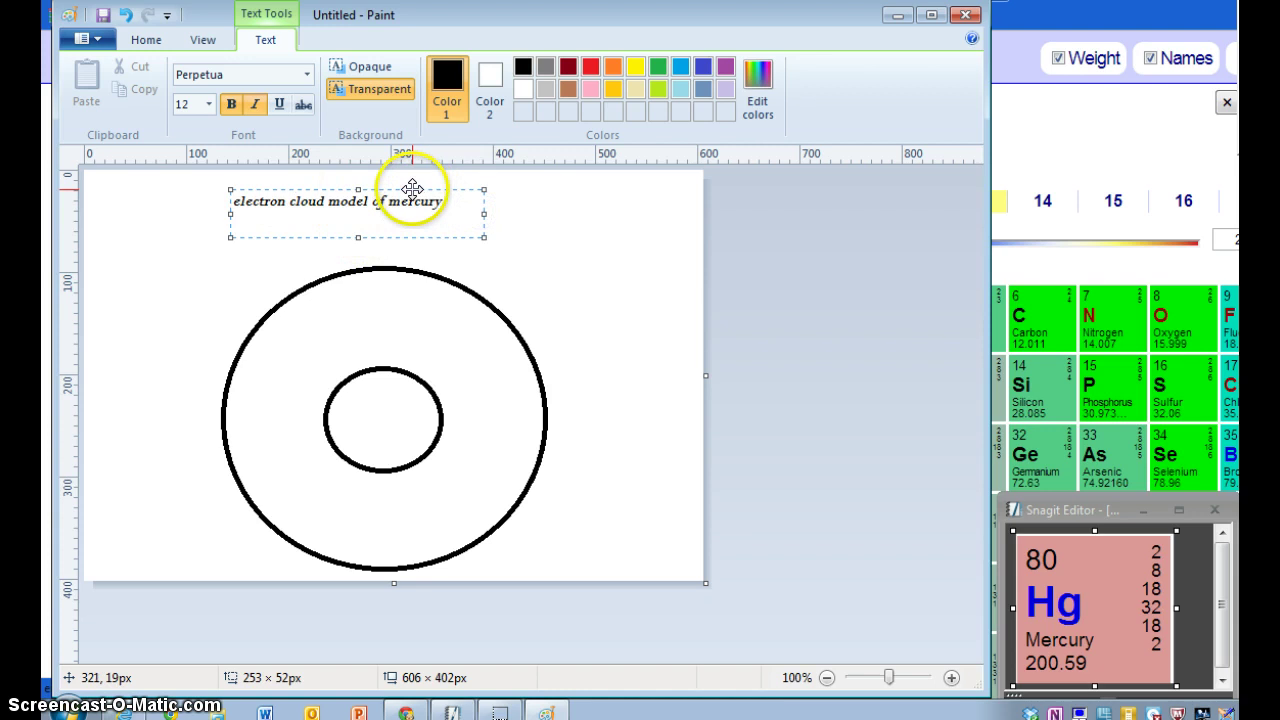
pyautogui.moveTo(413, 189); pyautogui.dragTo(430, 191)
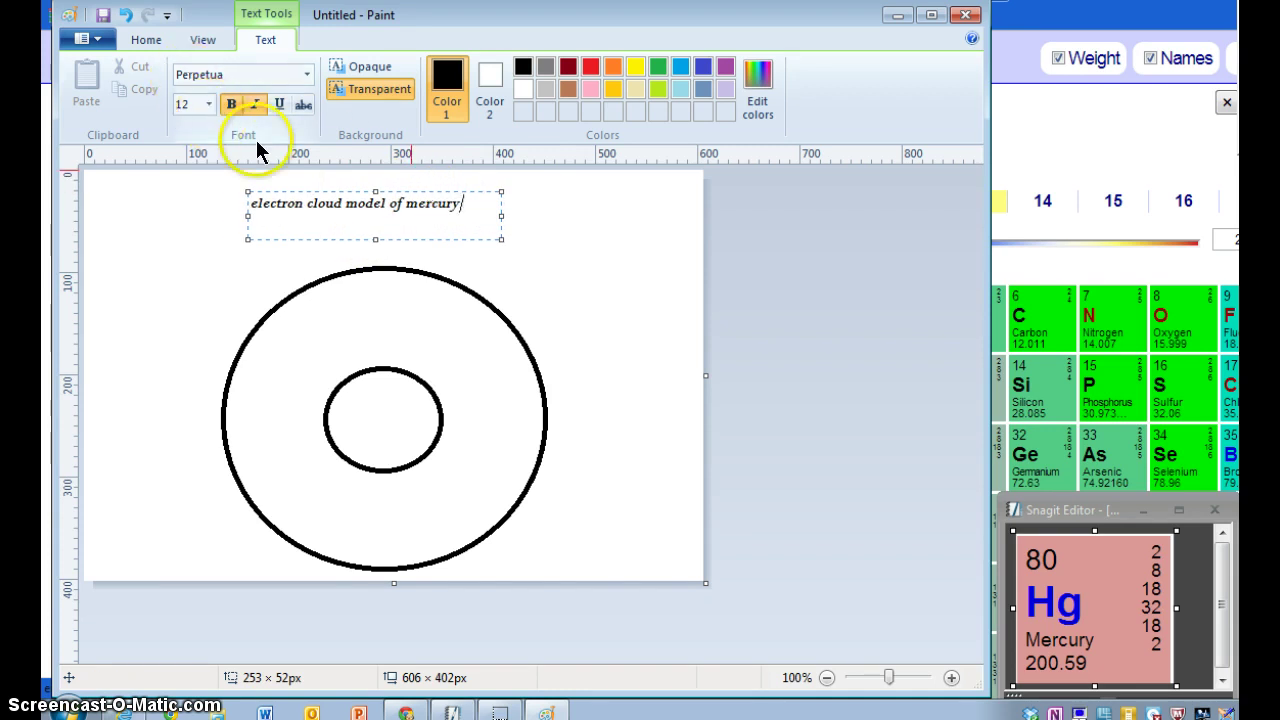
# Set the title text to size 16 and widen its box to fit one line
pyautogui.click(308, 201)
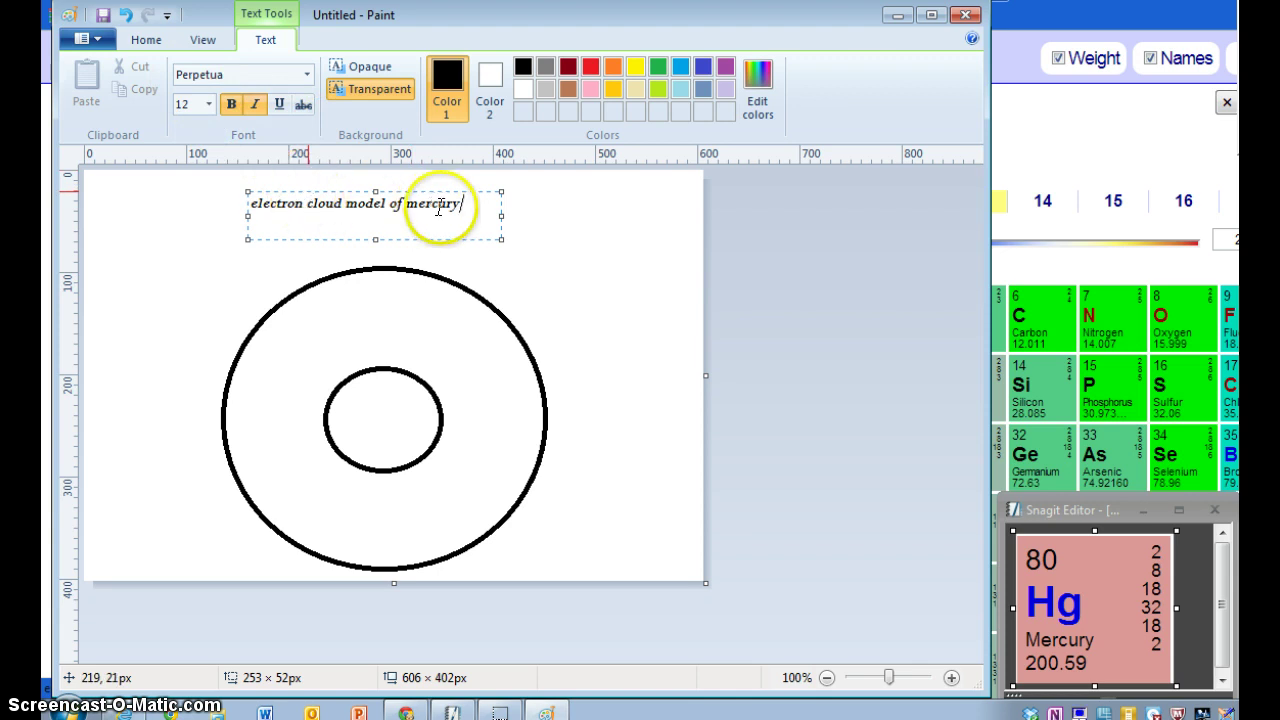
pyautogui.moveTo(464, 200); pyautogui.dragTo(252, 202)
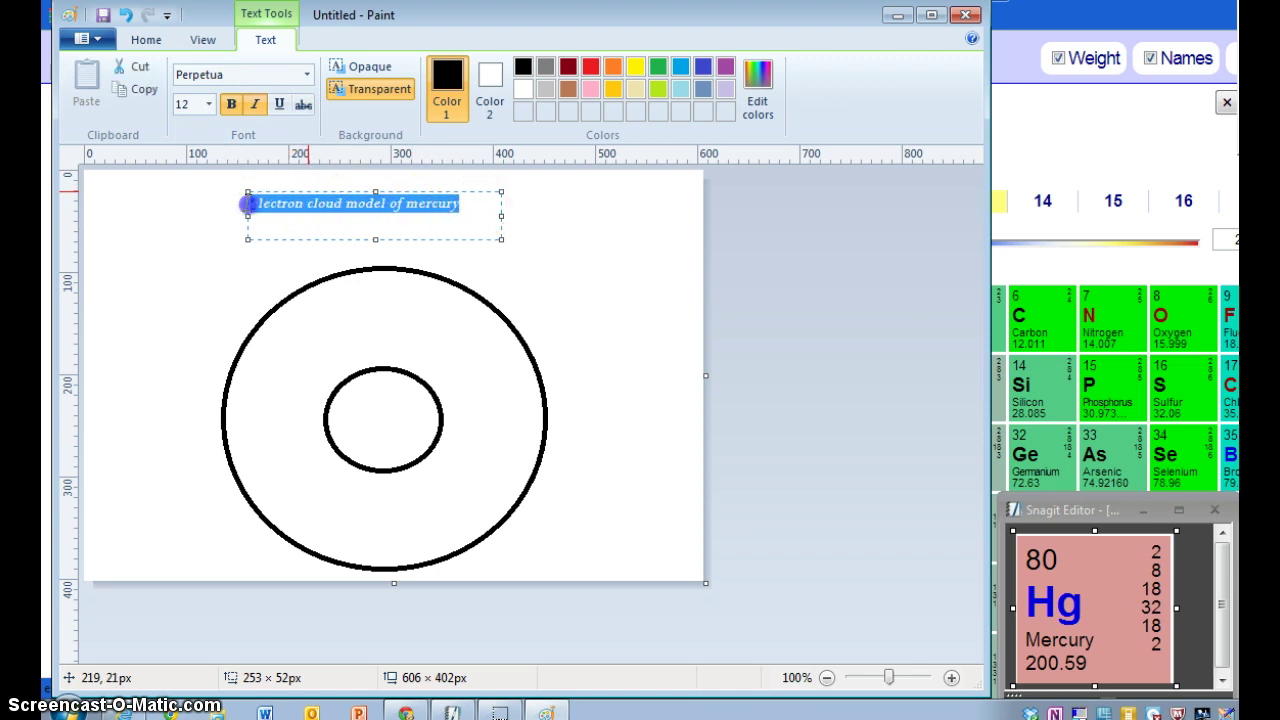
pyautogui.click(209, 104)
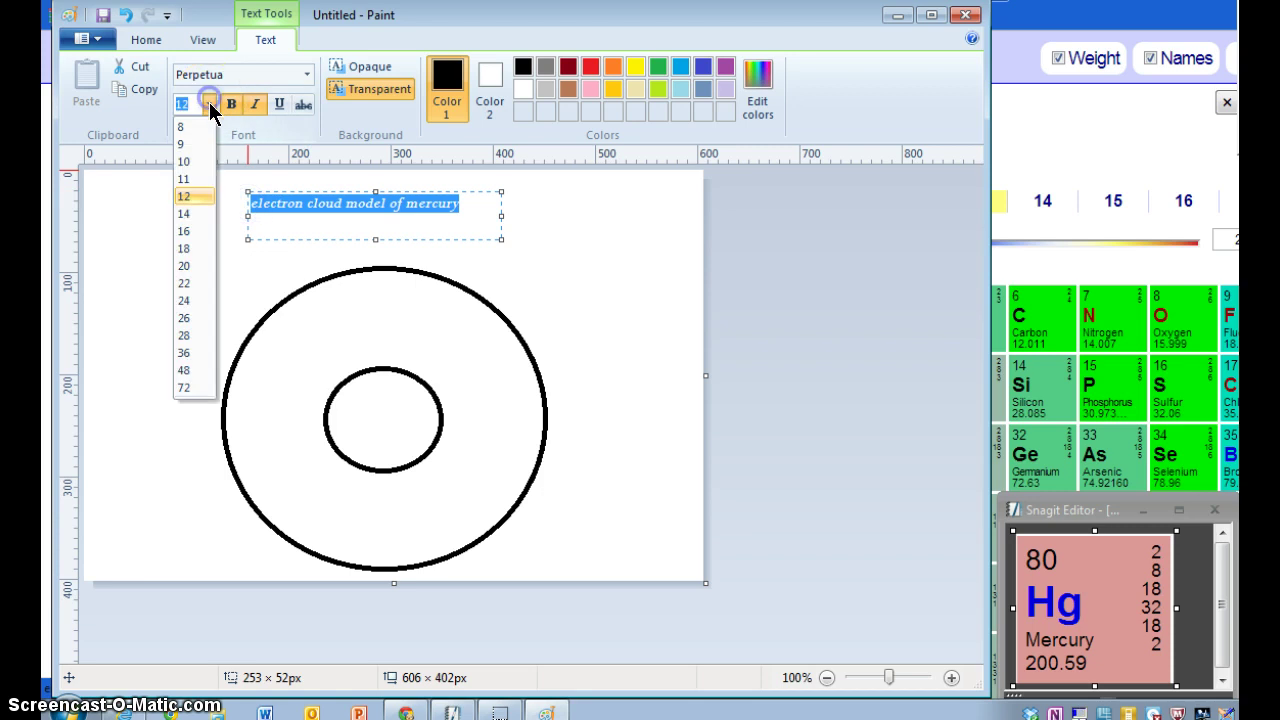
pyautogui.click(199, 231)
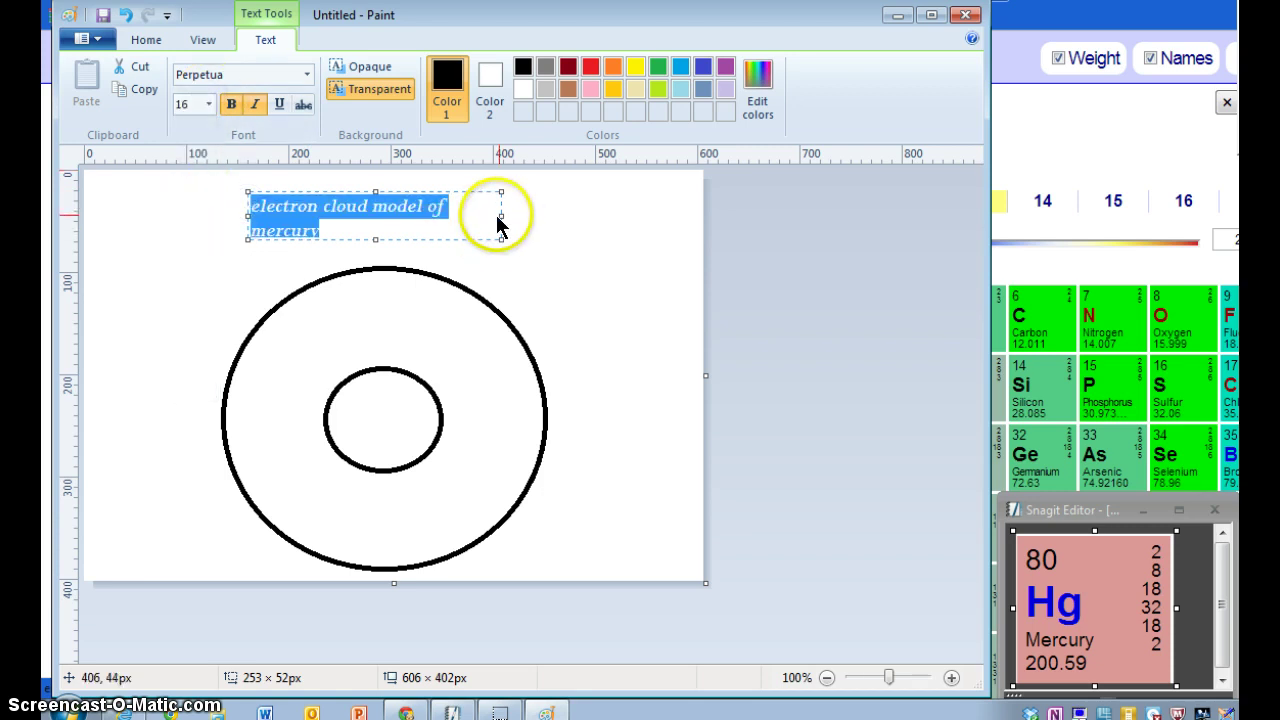
pyautogui.moveTo(500, 213); pyautogui.dragTo(541, 213)
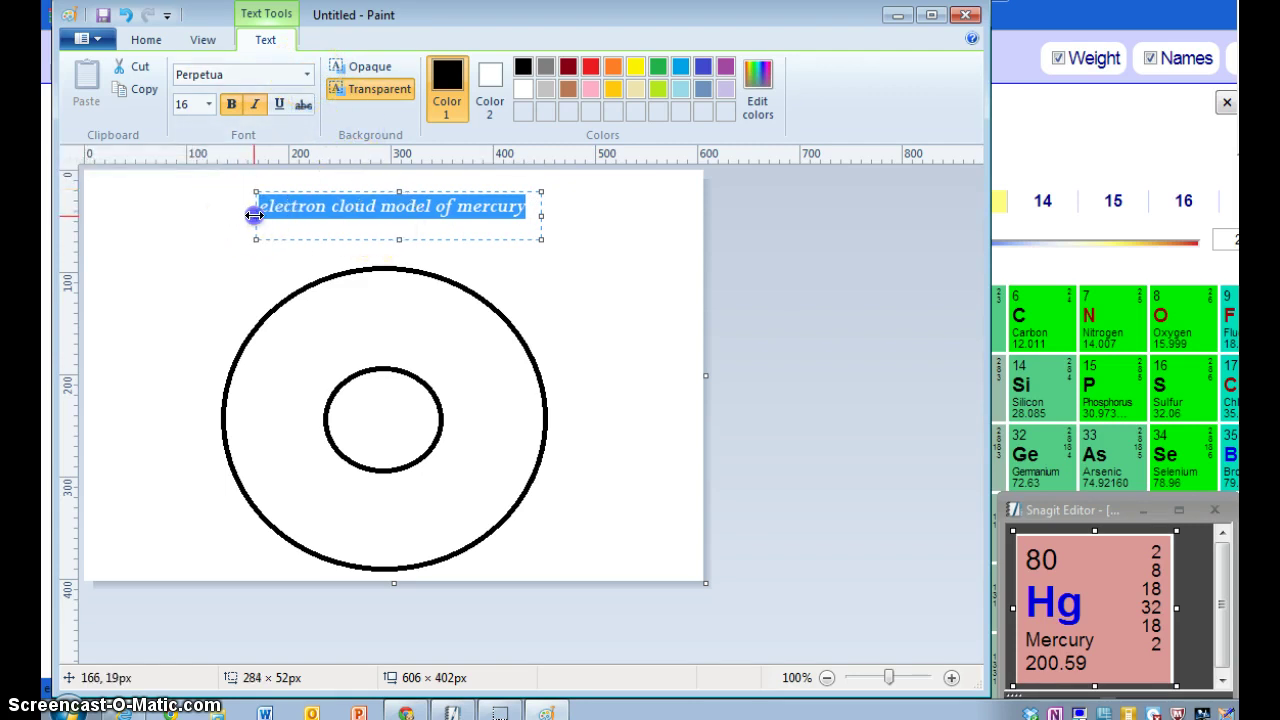
# Commit the title and make green the drawing colour
pyautogui.click(196, 259)
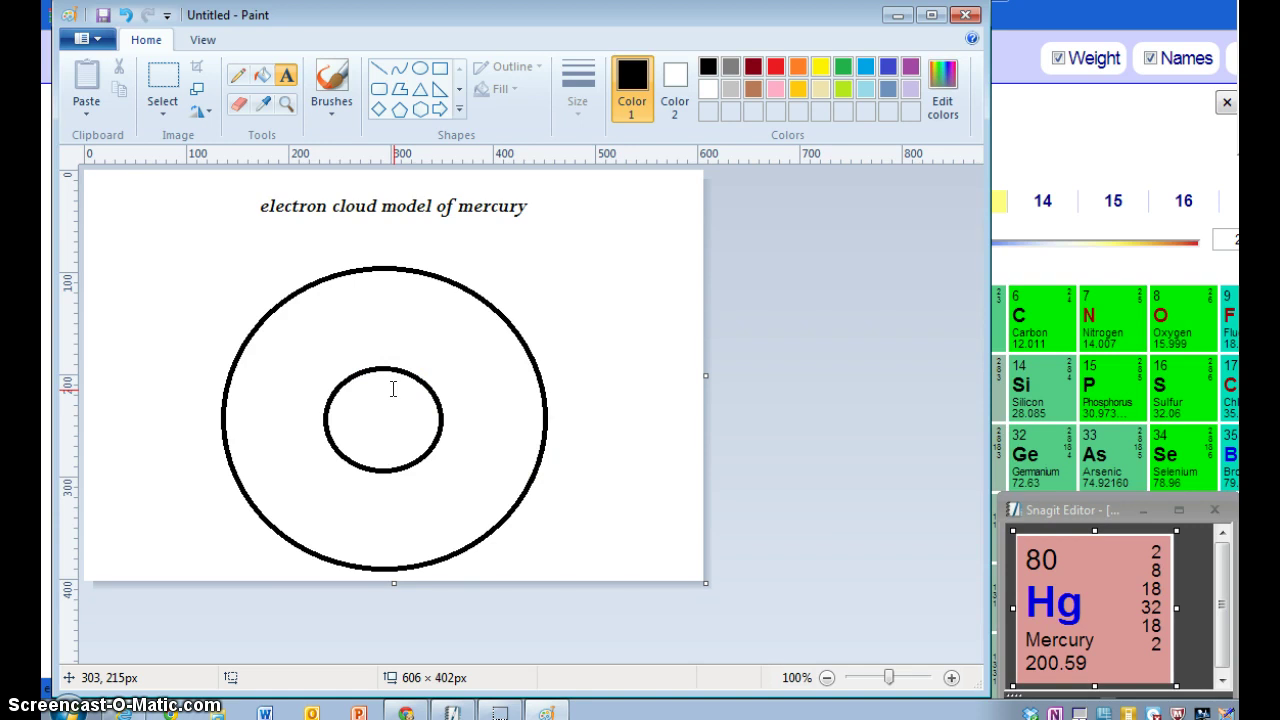
pyautogui.click(845, 66)
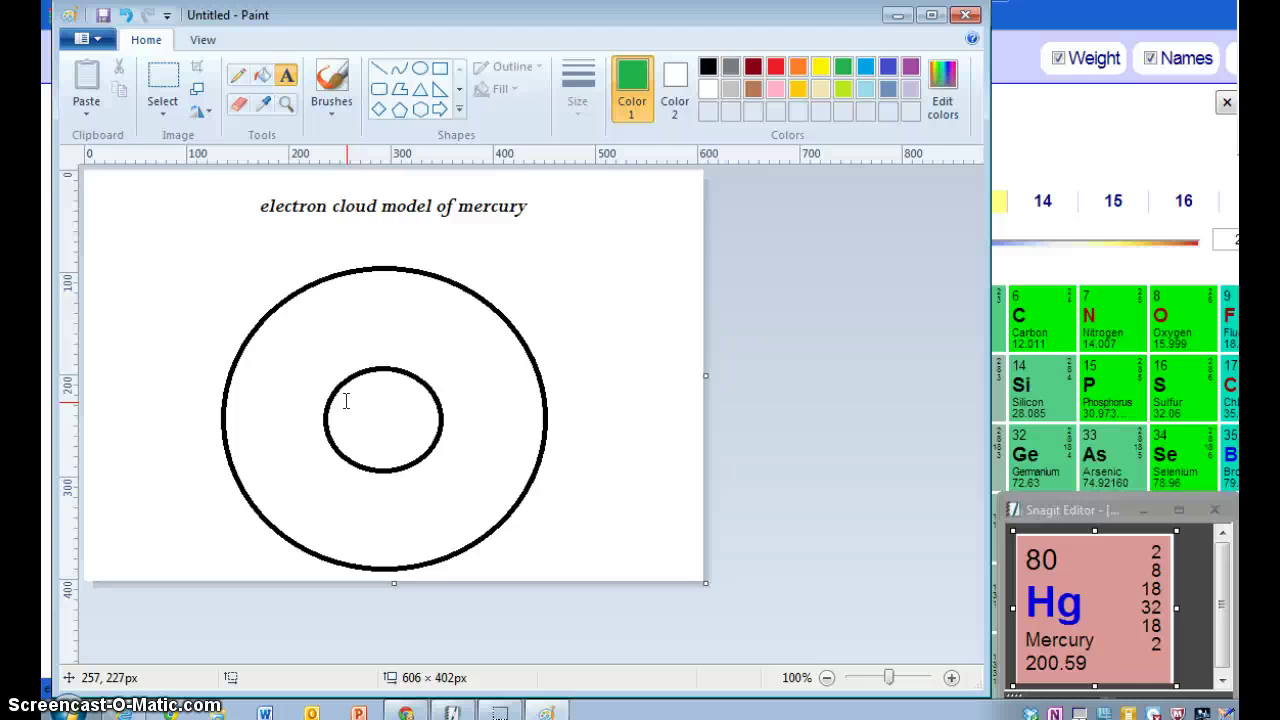
# Type a green 'protons 80' label inside the inner oval
pyautogui.click(346, 401)
pyautogui.write('p')
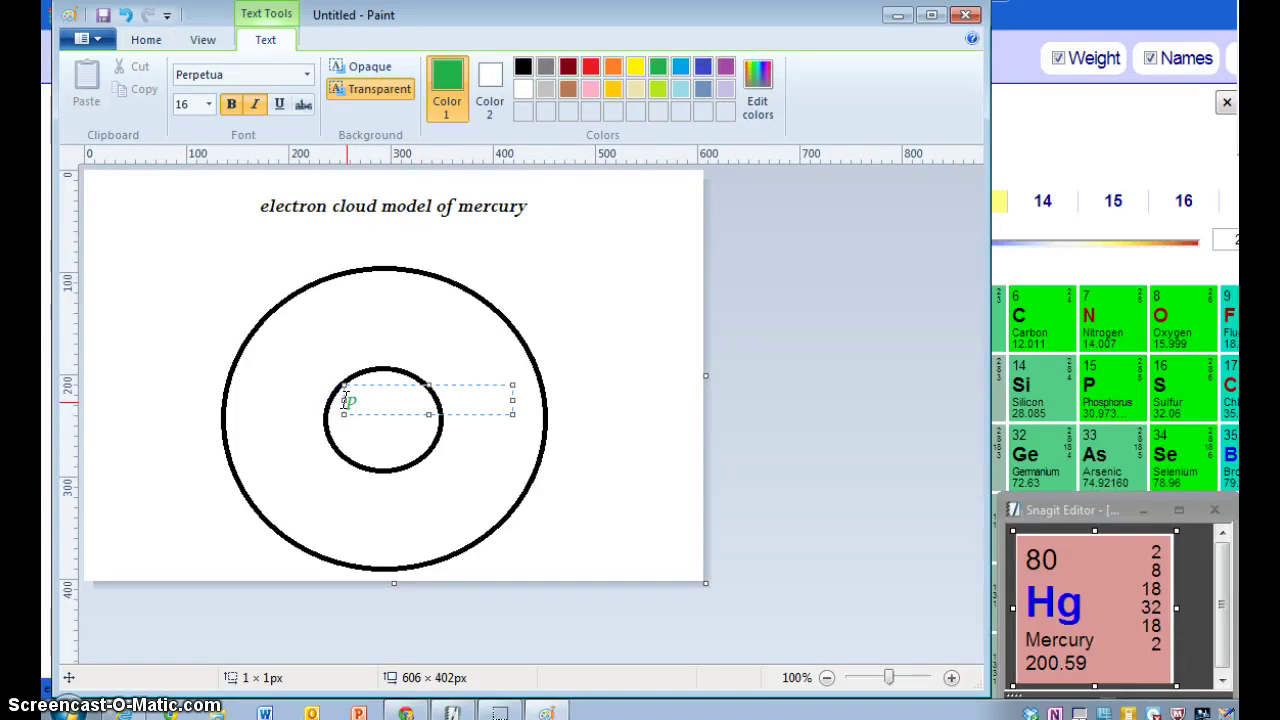
pyautogui.write('rotons 80')
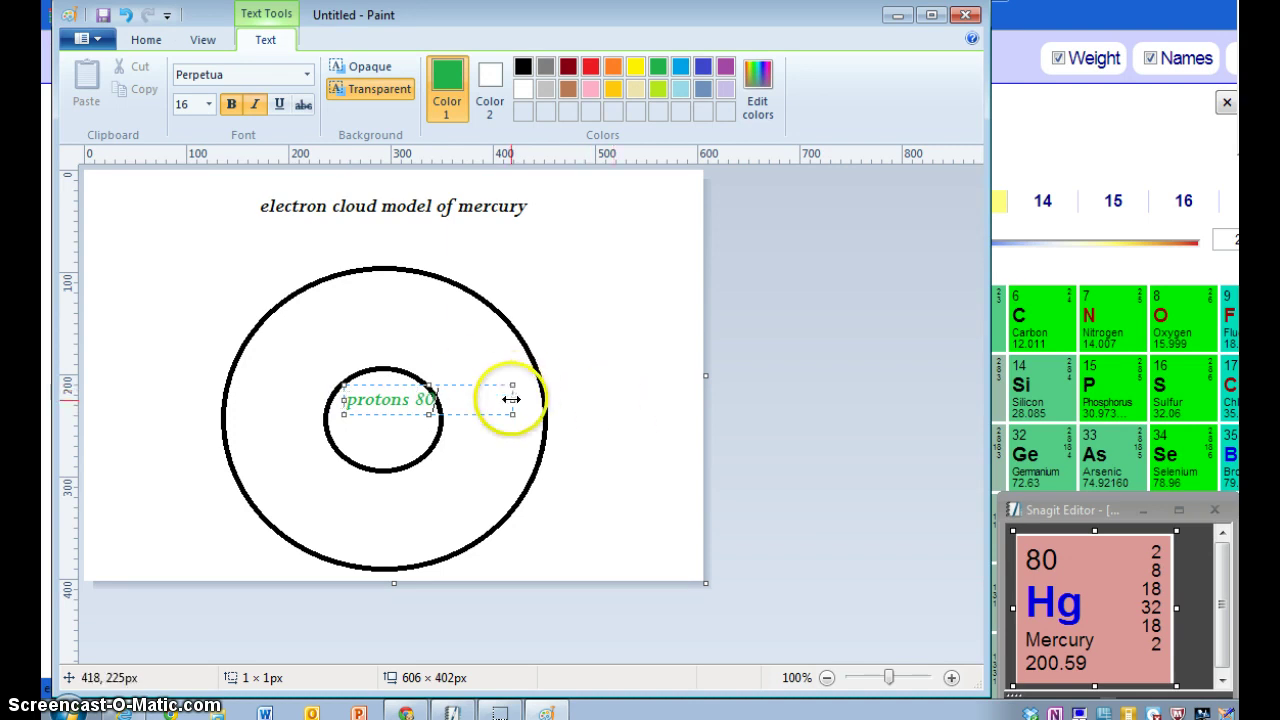
pyautogui.moveTo(512, 399); pyautogui.dragTo(397, 391)
pyautogui.write('80')
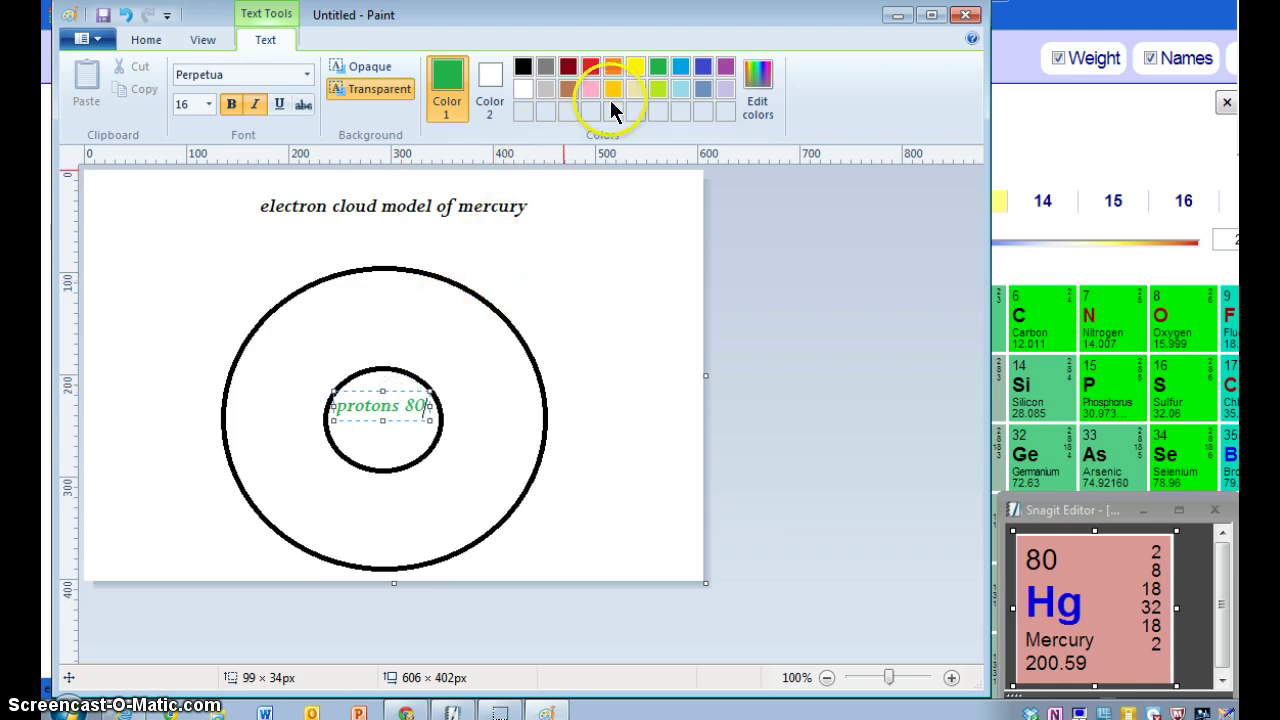
pyautogui.click(535, 288)
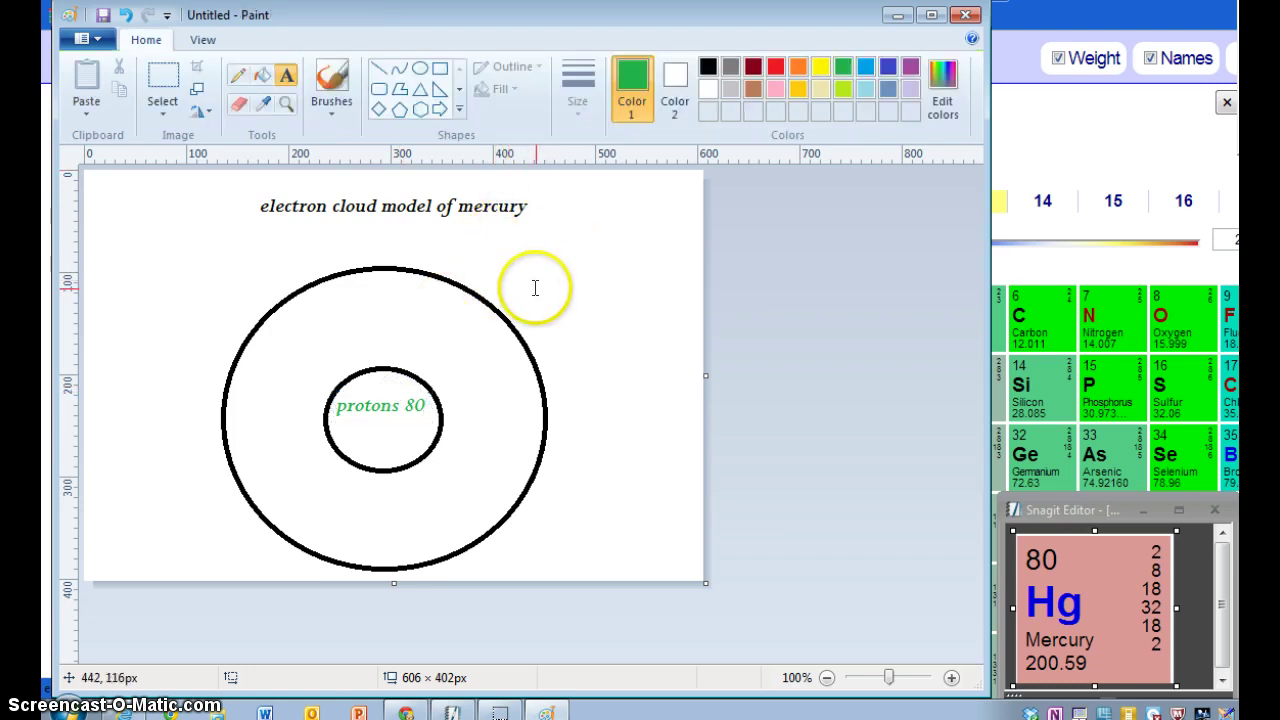
# Add a blue 'neutrons 121' label beneath 'protons 80' inside the inner oval
pyautogui.click(865, 66)
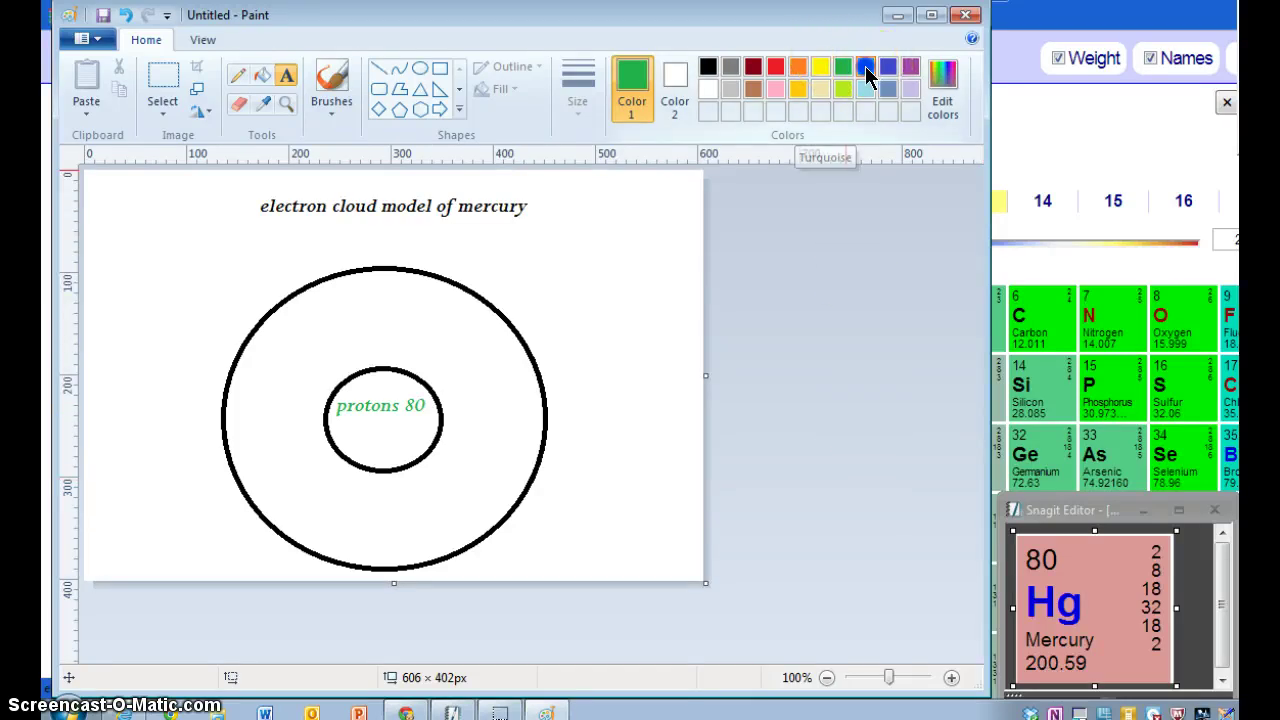
pyautogui.click(345, 433)
pyautogui.write('neutrons 121')
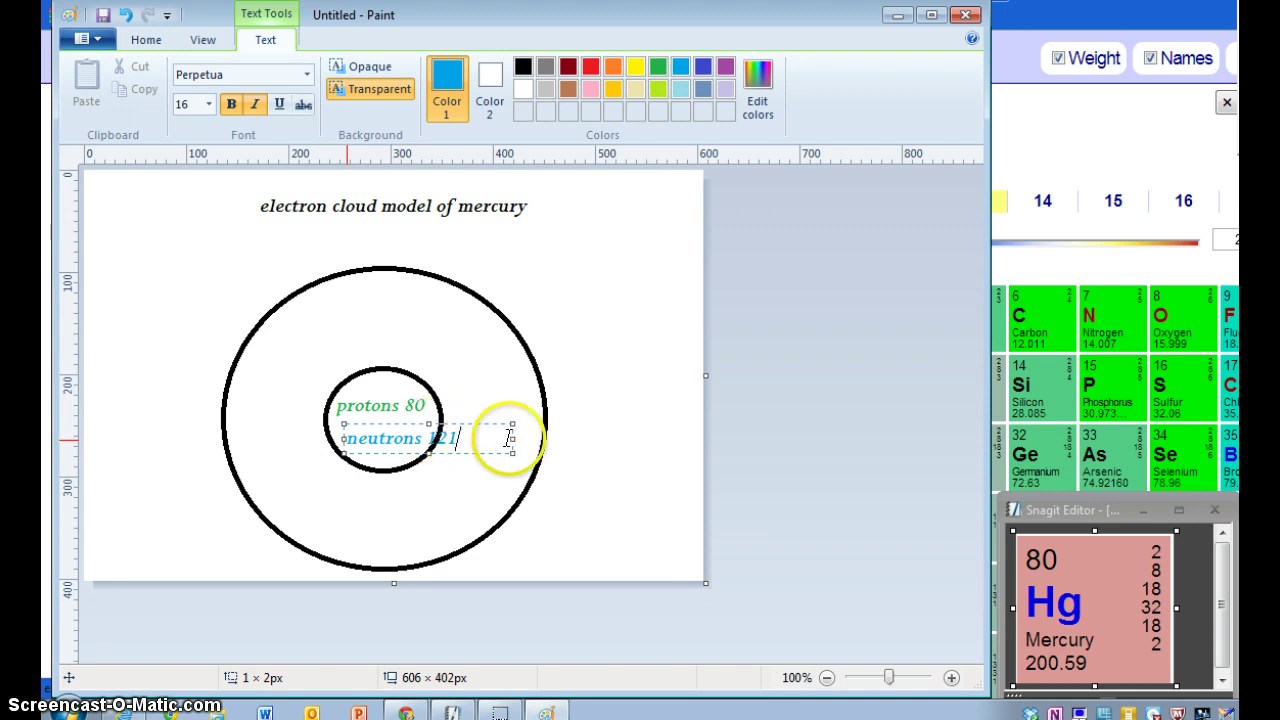
pyautogui.moveTo(512, 438); pyautogui.dragTo(408, 414)
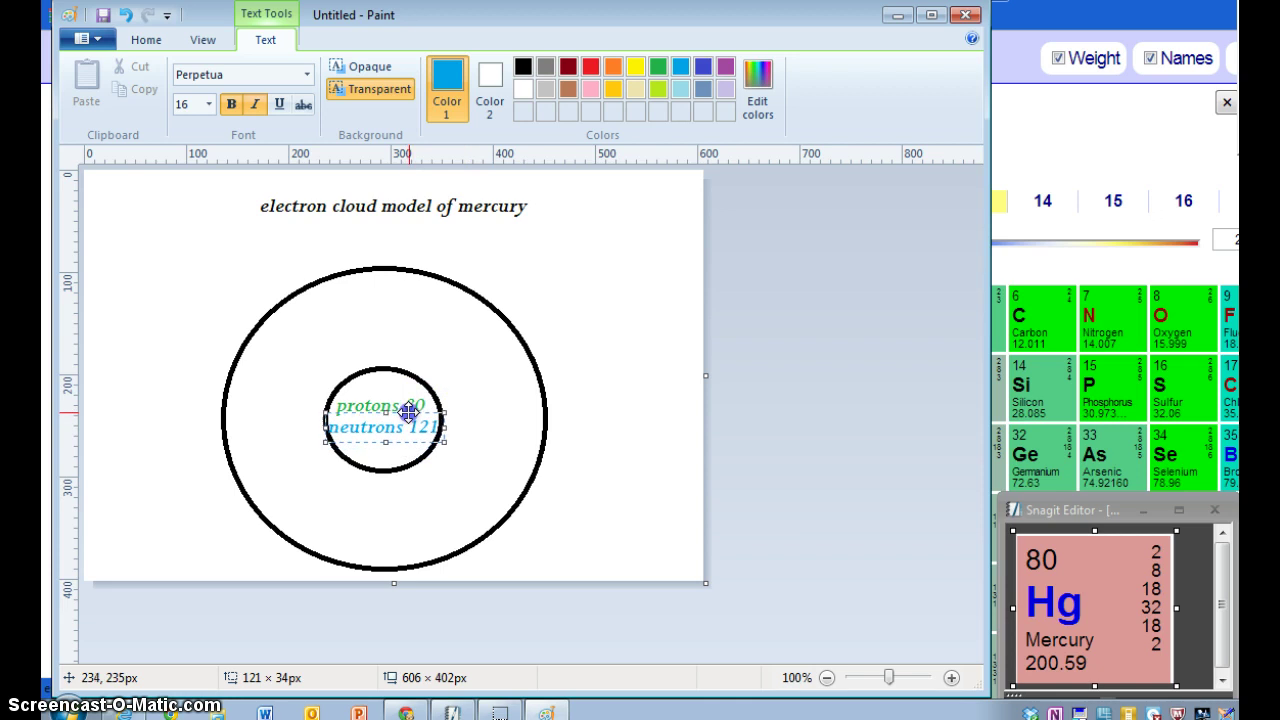
pyautogui.click(634, 363)
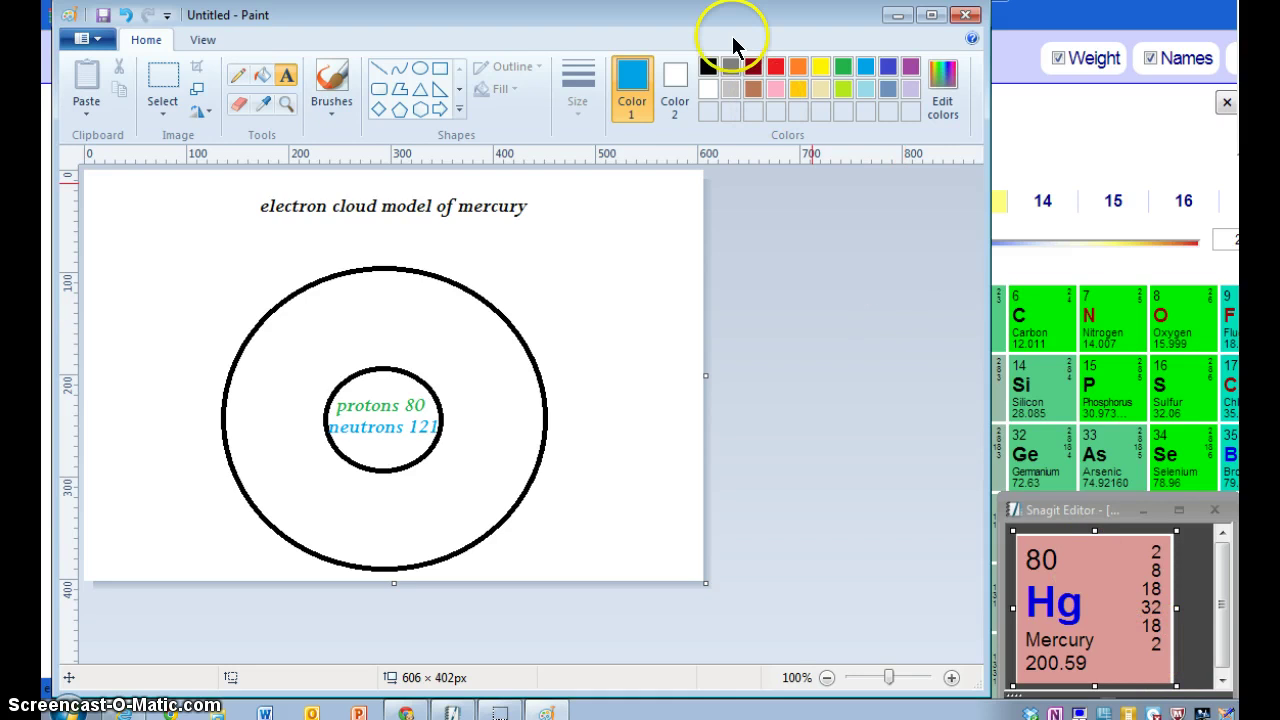
# Draw two small solid-purple oval dots on the outer ring, at its top and left
pyautogui.click(910, 68)
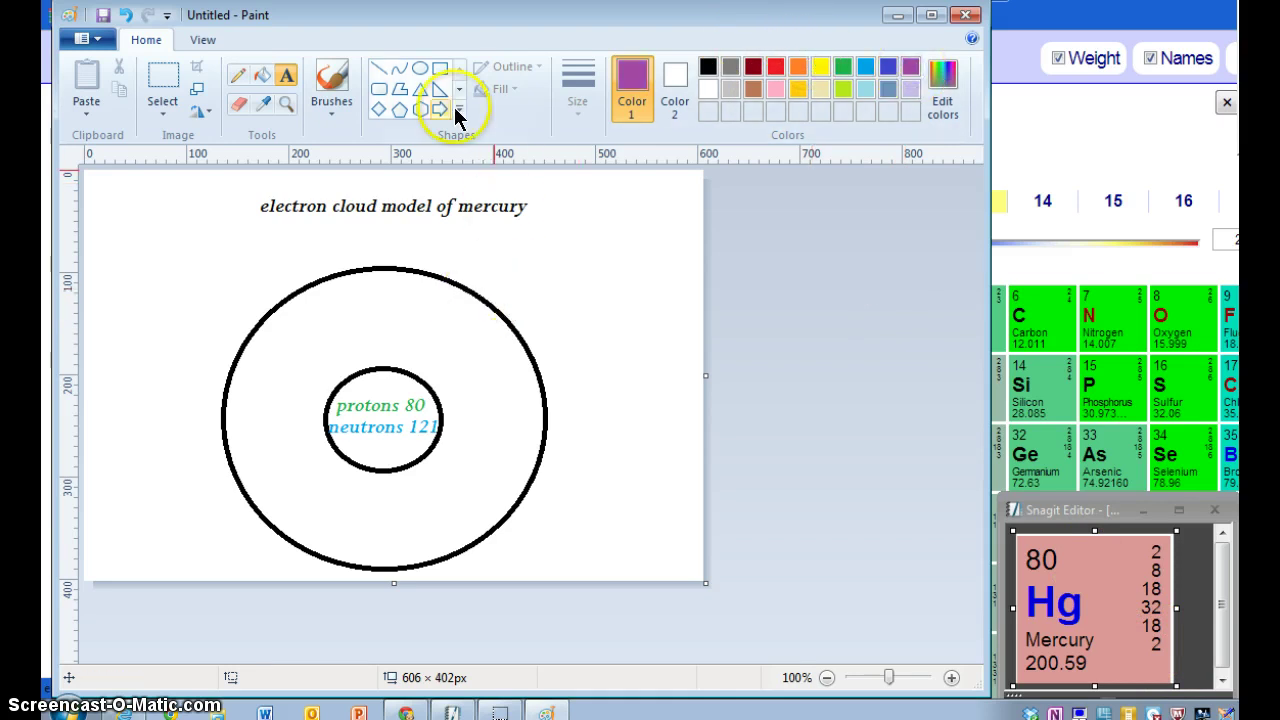
pyautogui.click(419, 68)
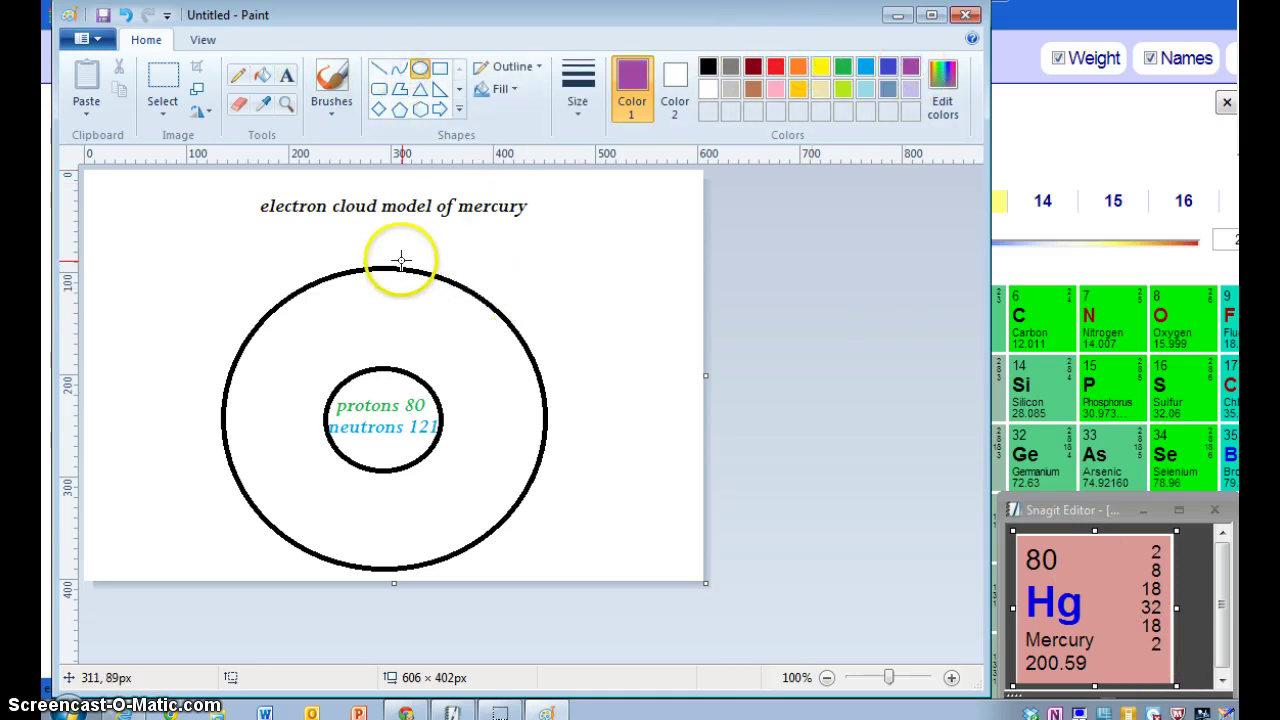
pyautogui.moveTo(400, 260); pyautogui.dragTo(422, 282)
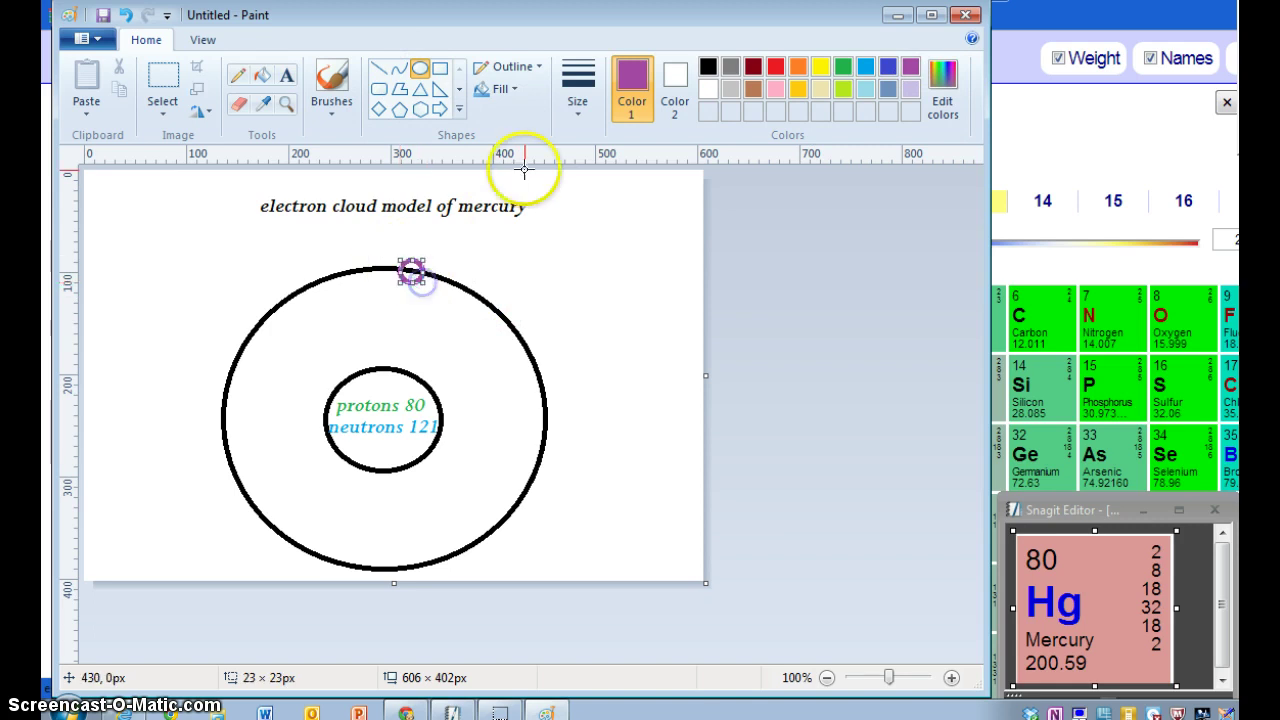
pyautogui.click(510, 90)
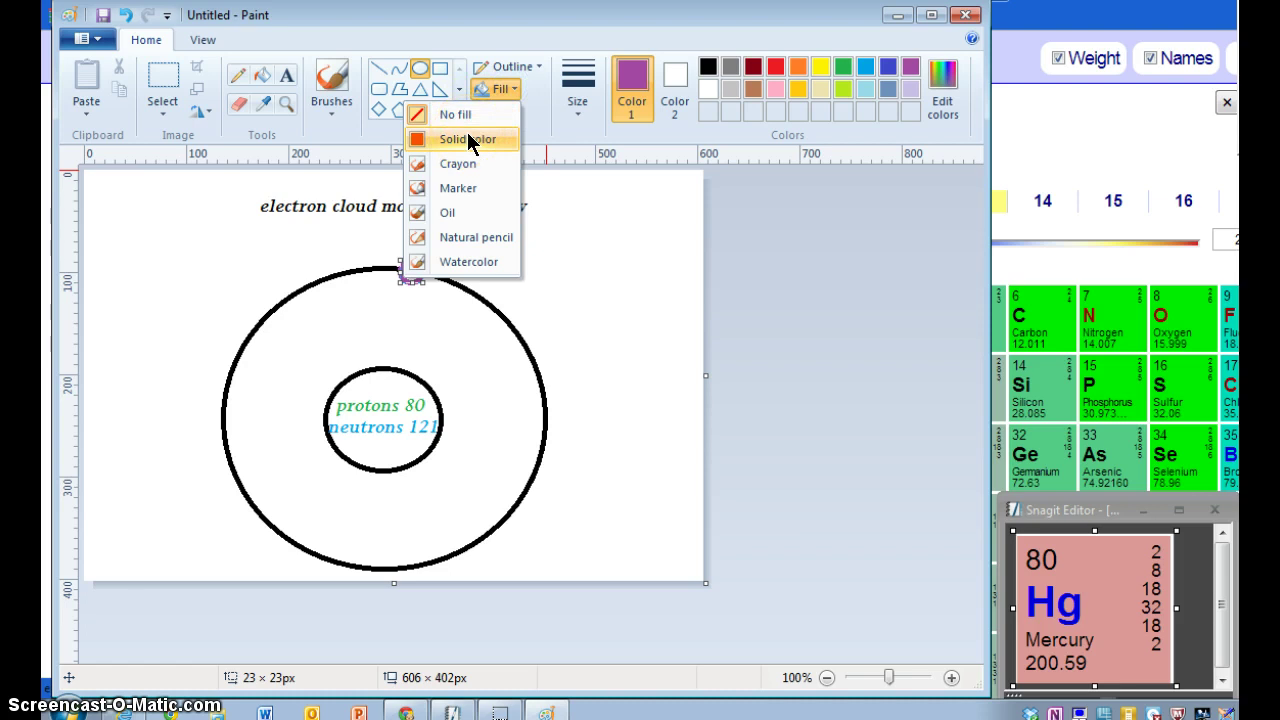
pyautogui.click(467, 132)
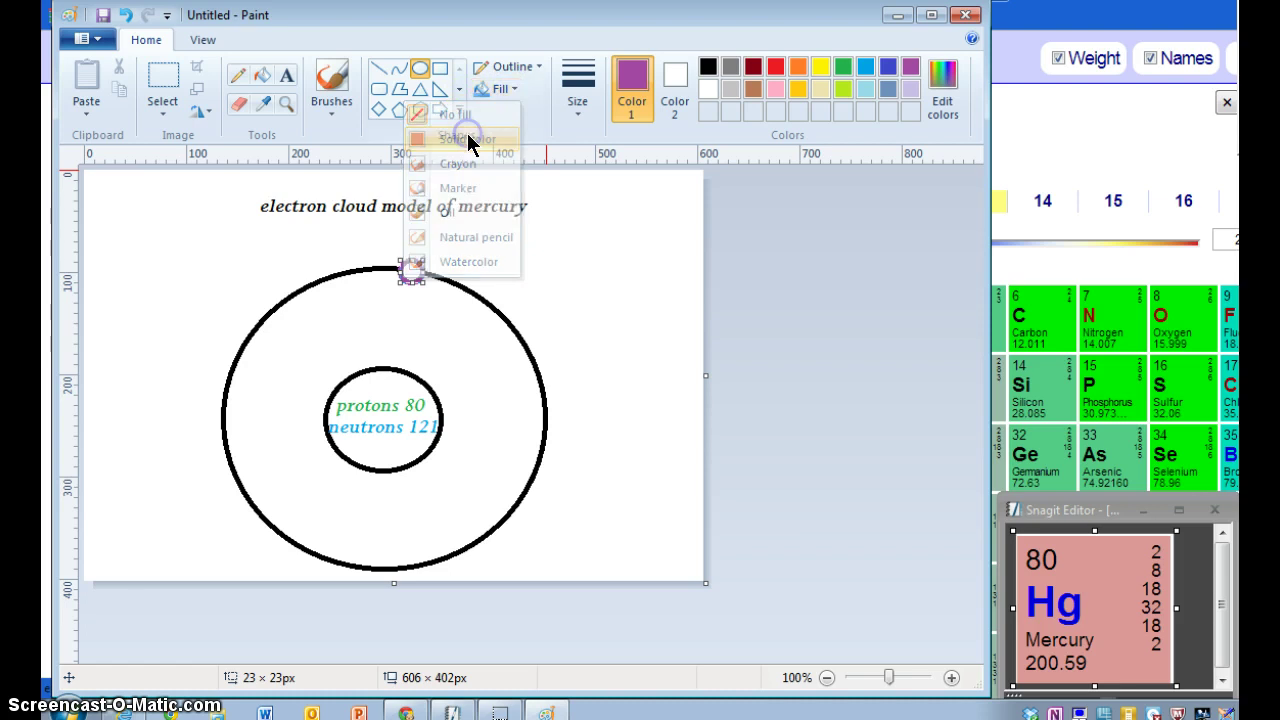
pyautogui.click(676, 80)
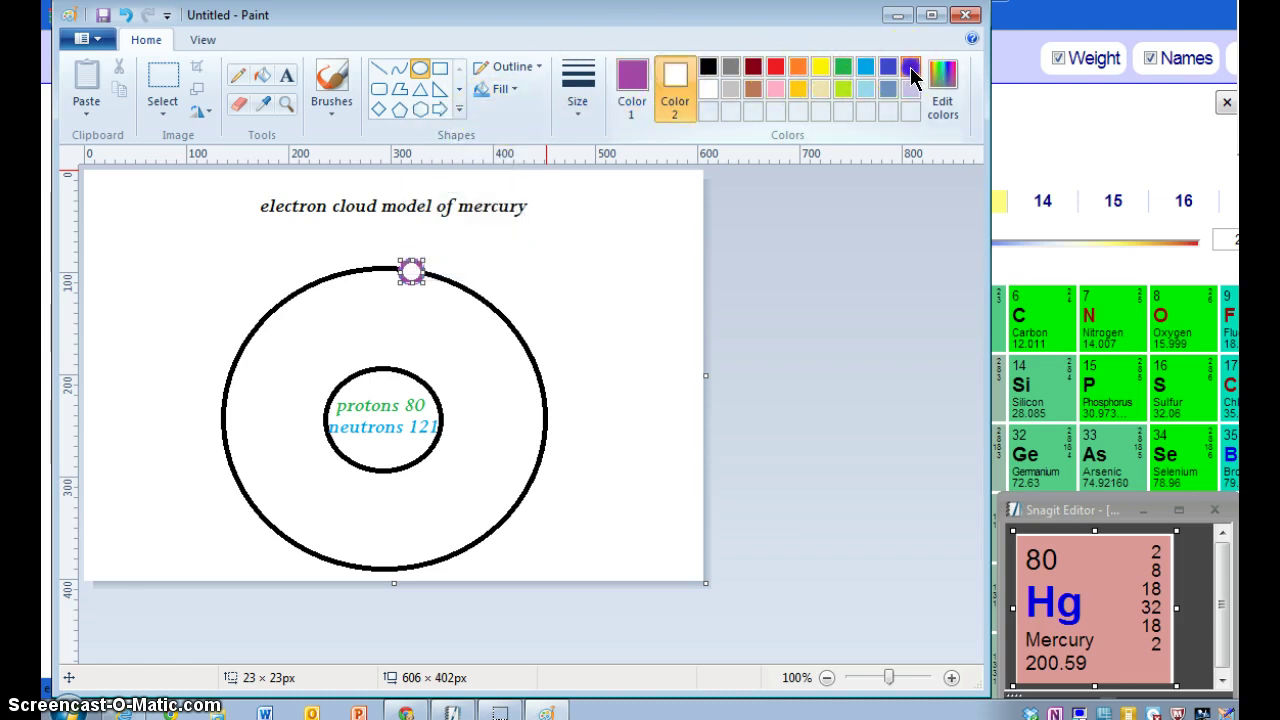
pyautogui.click(910, 68)
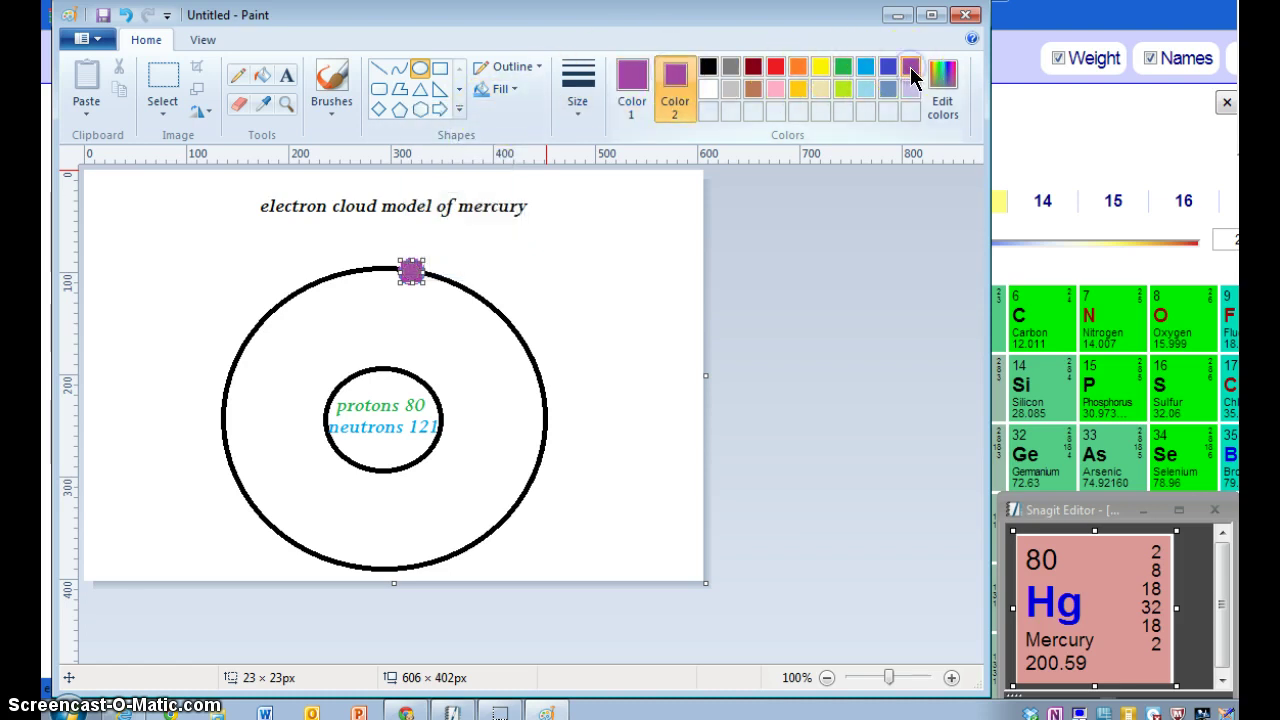
pyautogui.click(681, 86)
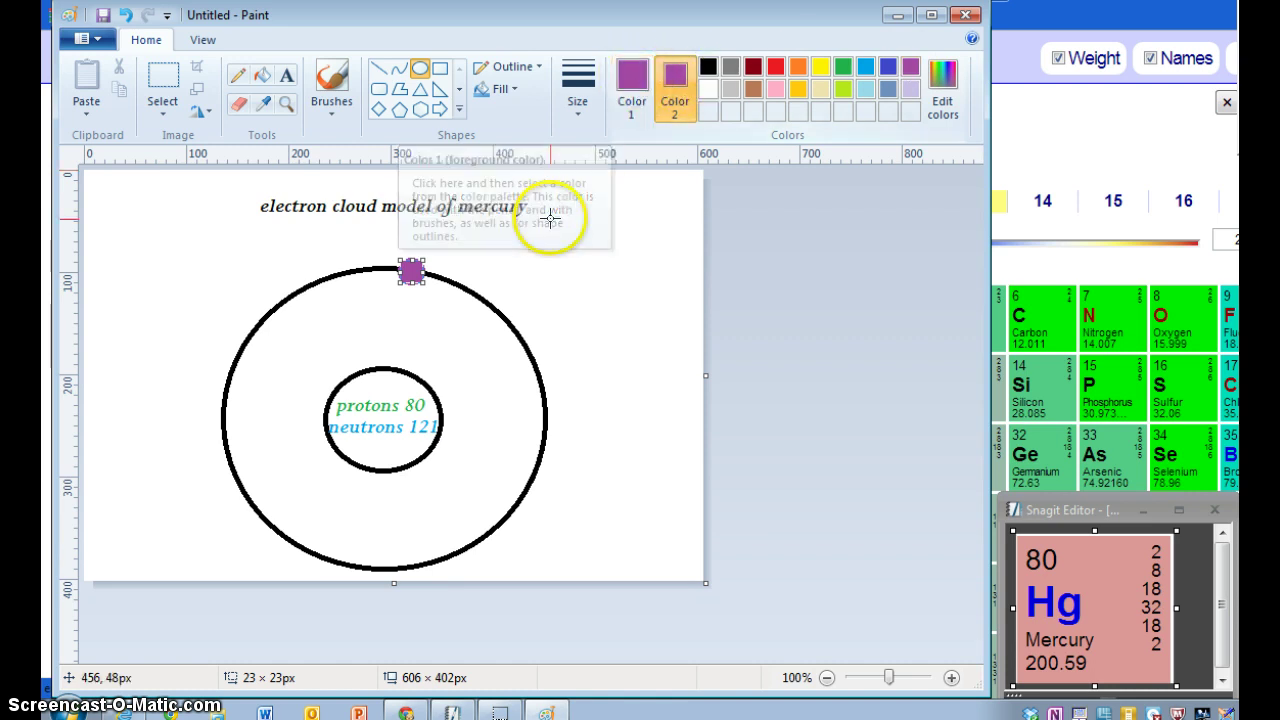
pyautogui.moveTo(215, 363); pyautogui.dragTo(244, 391)
pyautogui.click(287, 298)
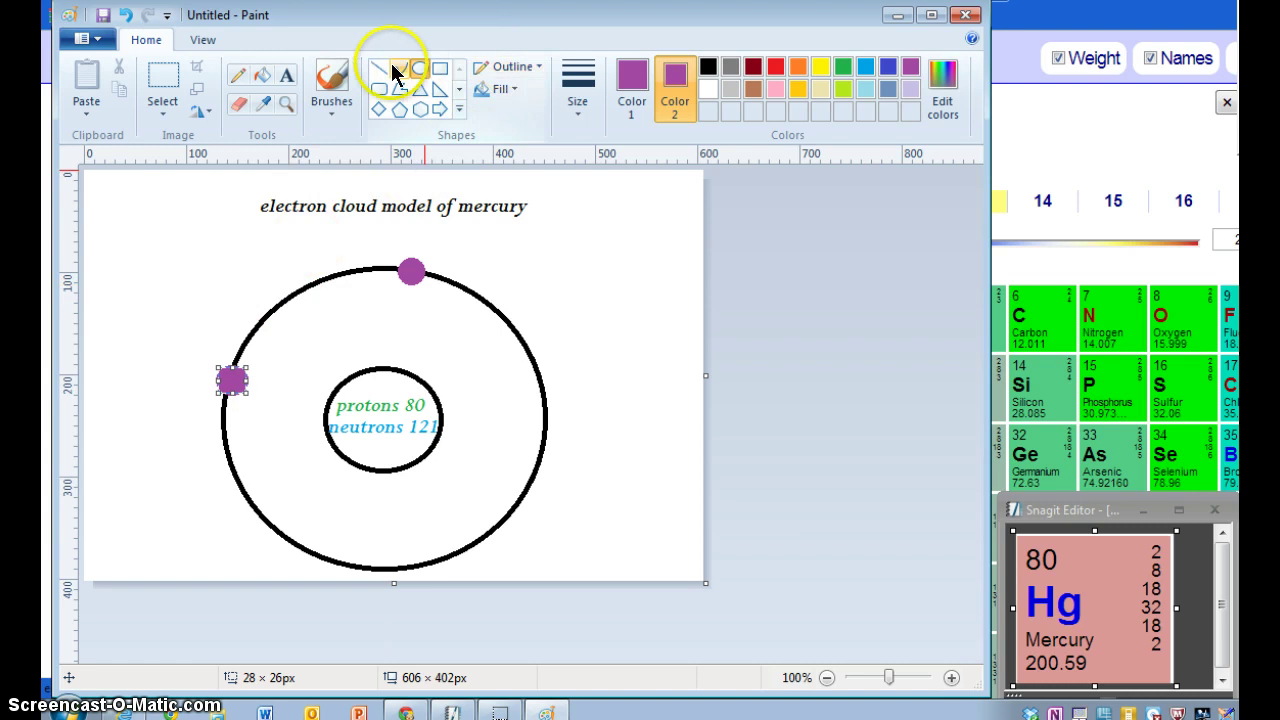
# Add a one-line purple 'non-valence electrons 78' label between the two circles
pyautogui.click(287, 70)
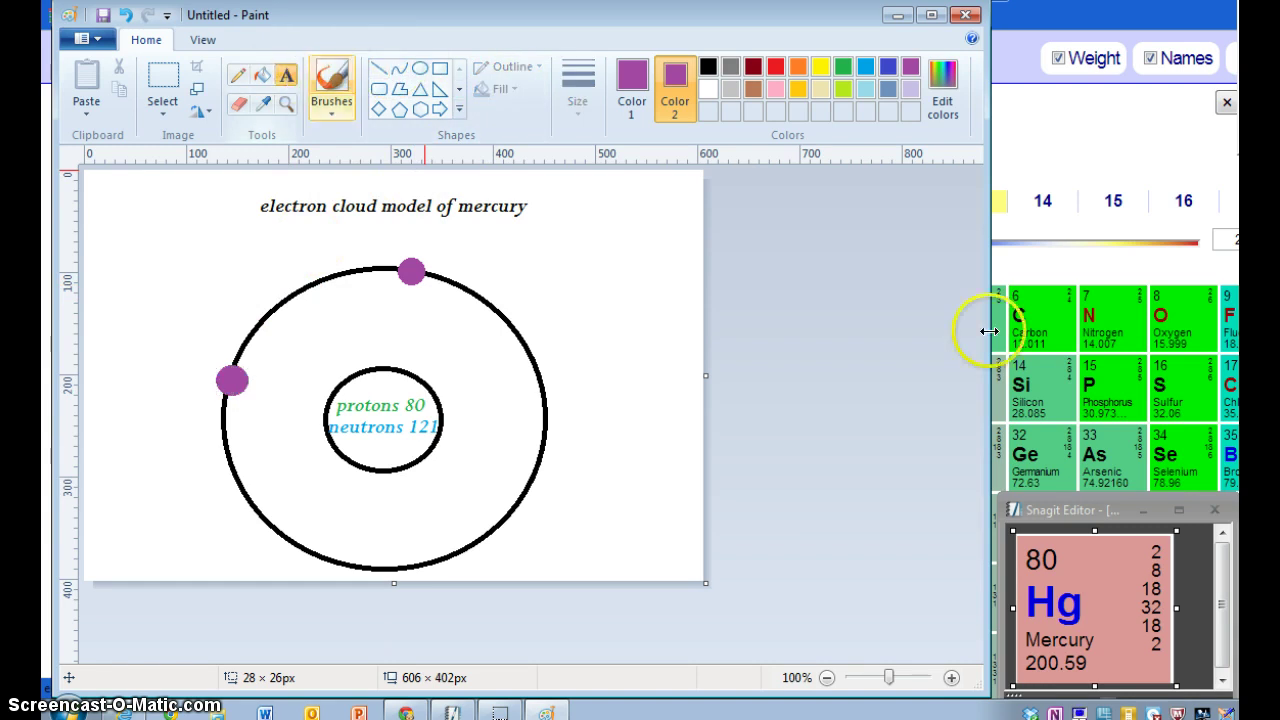
pyautogui.click(1012, 548)
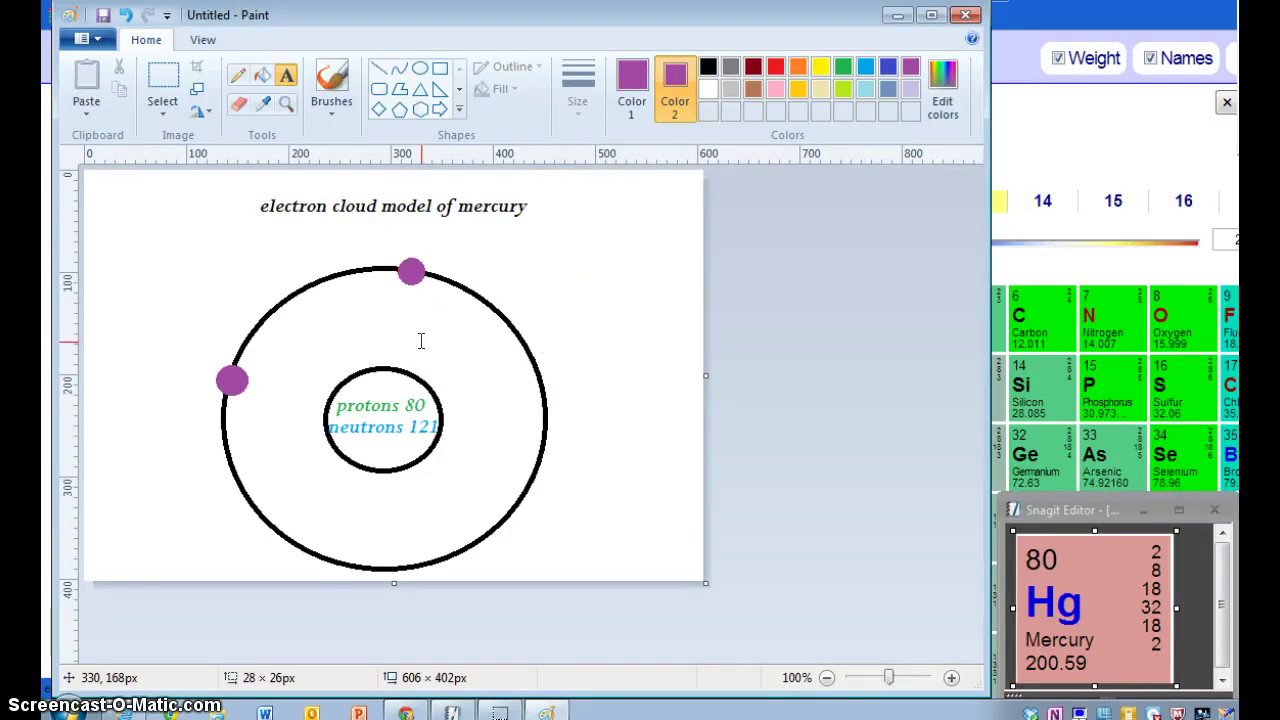
pyautogui.click(297, 339)
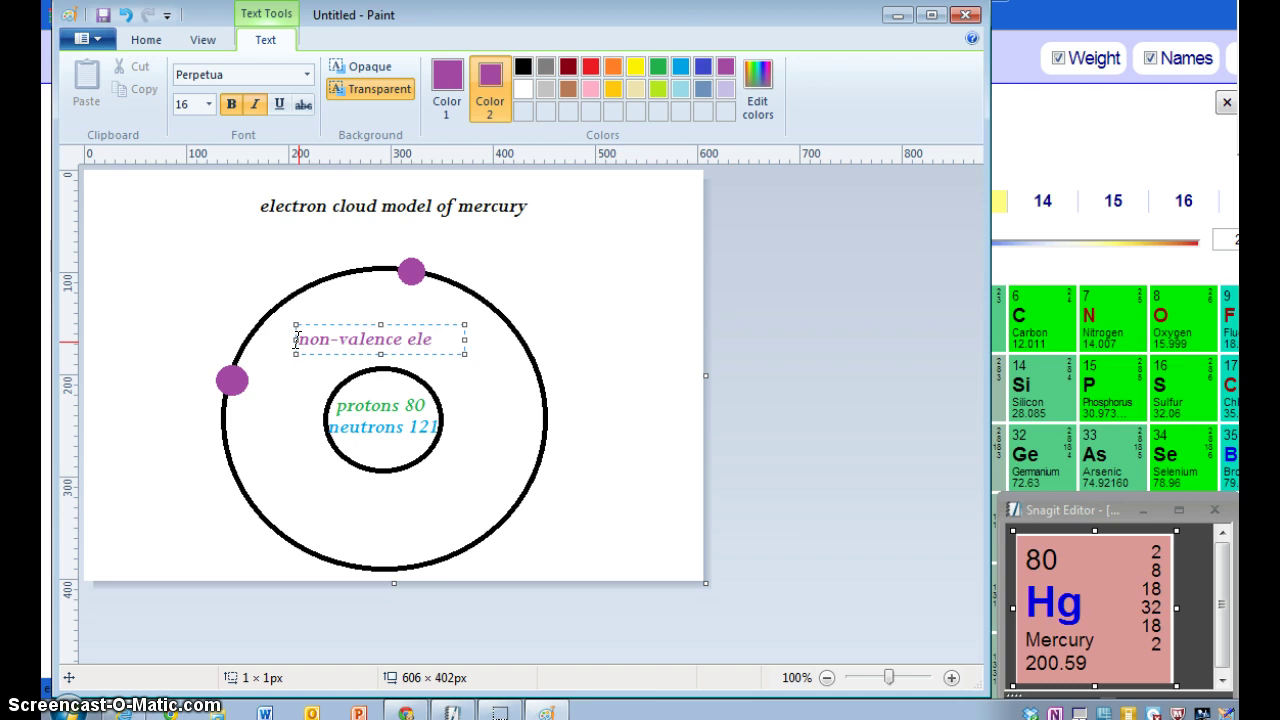
pyautogui.write('non-valence electrons 78')
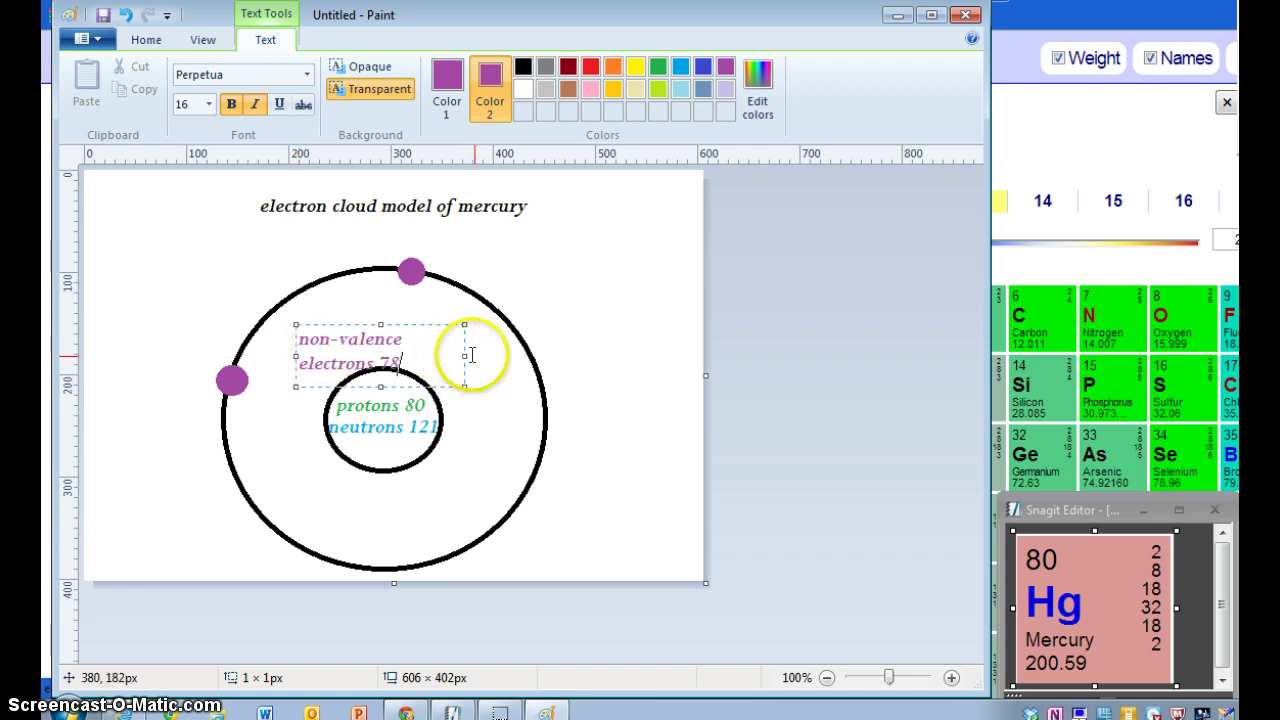
pyautogui.moveTo(464, 356); pyautogui.dragTo(520, 364)
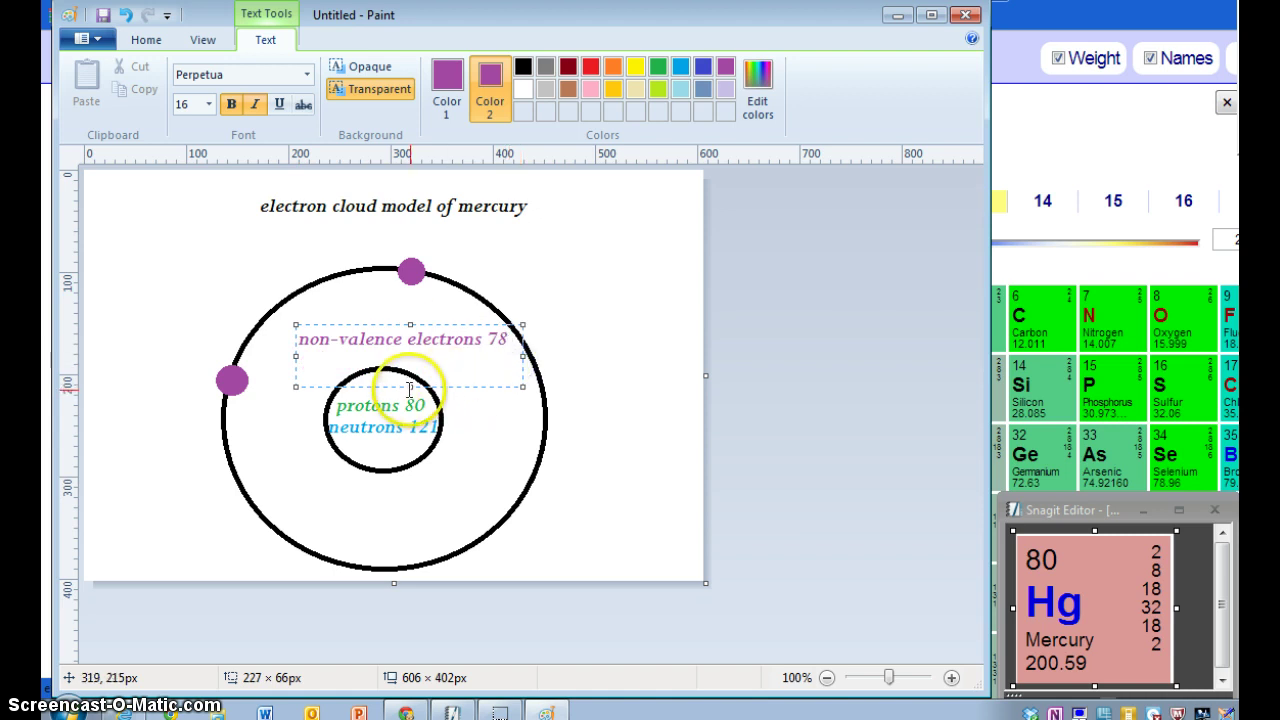
pyautogui.moveTo(410, 385); pyautogui.dragTo(409, 358)
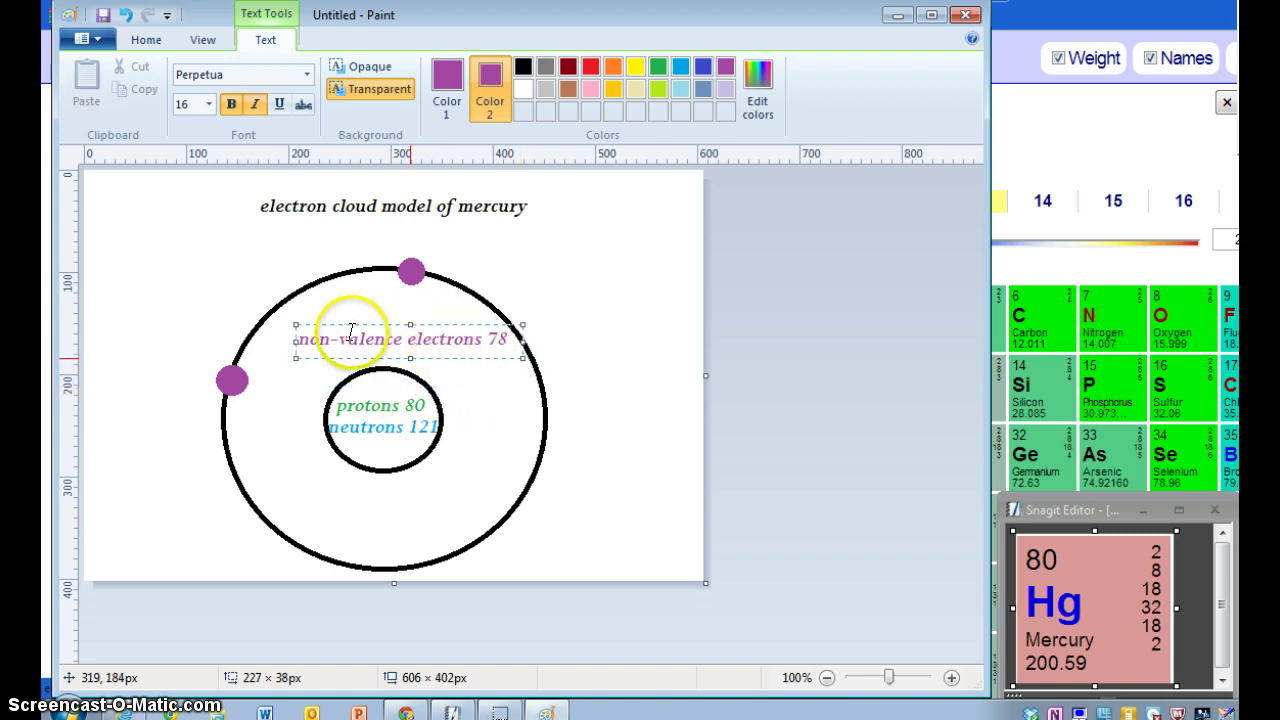
pyautogui.moveTo(351, 323); pyautogui.dragTo(329, 323)
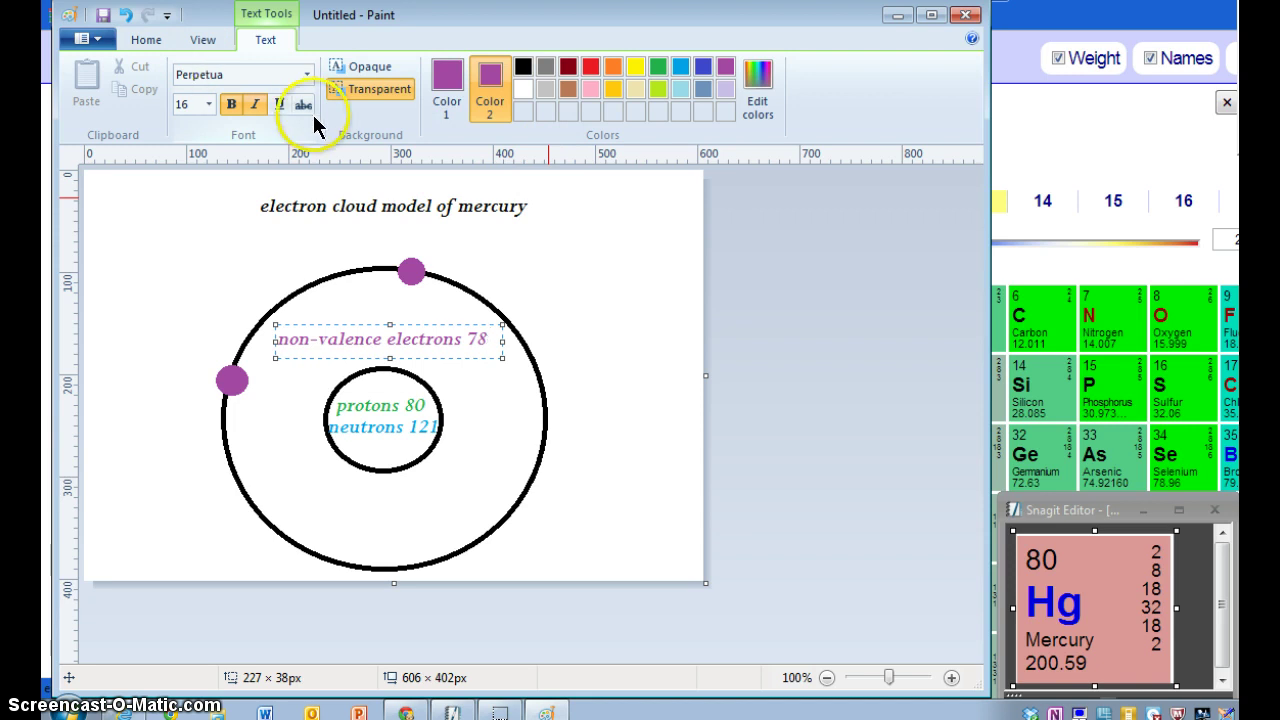
# Commit the non-valence electrons label and set both colours to black
pyautogui.click(140, 40)
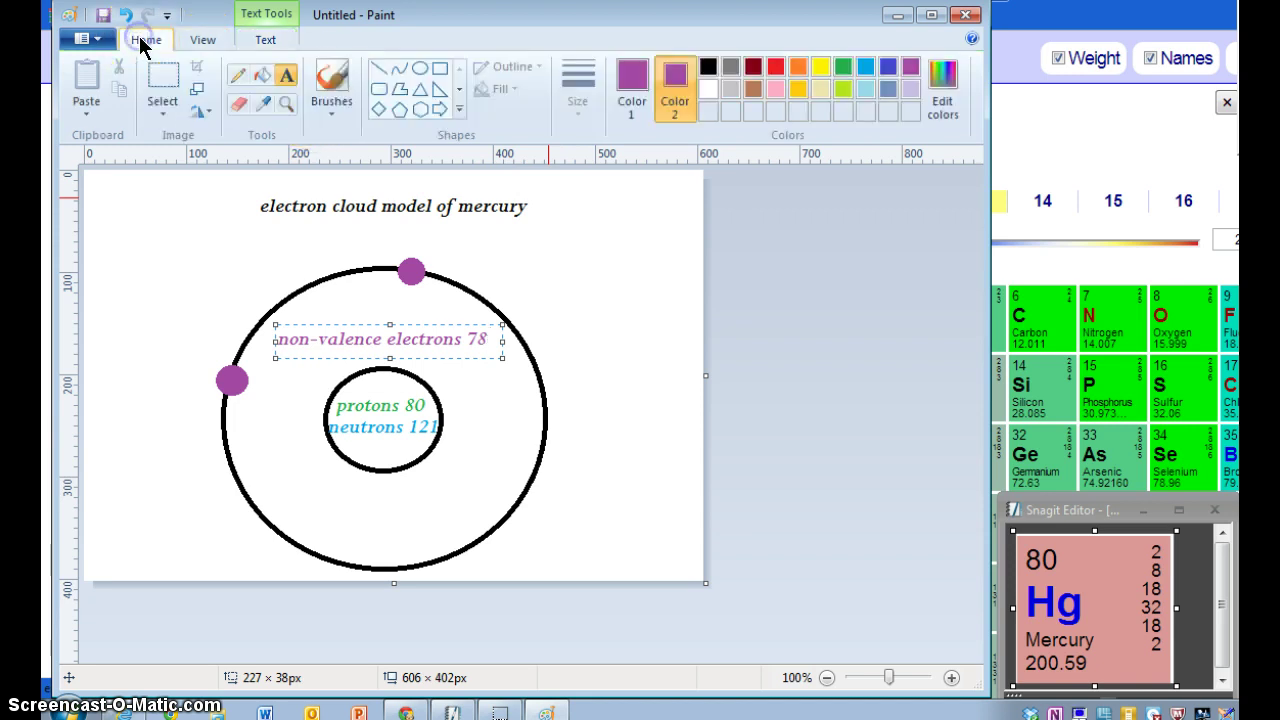
pyautogui.click(602, 456)
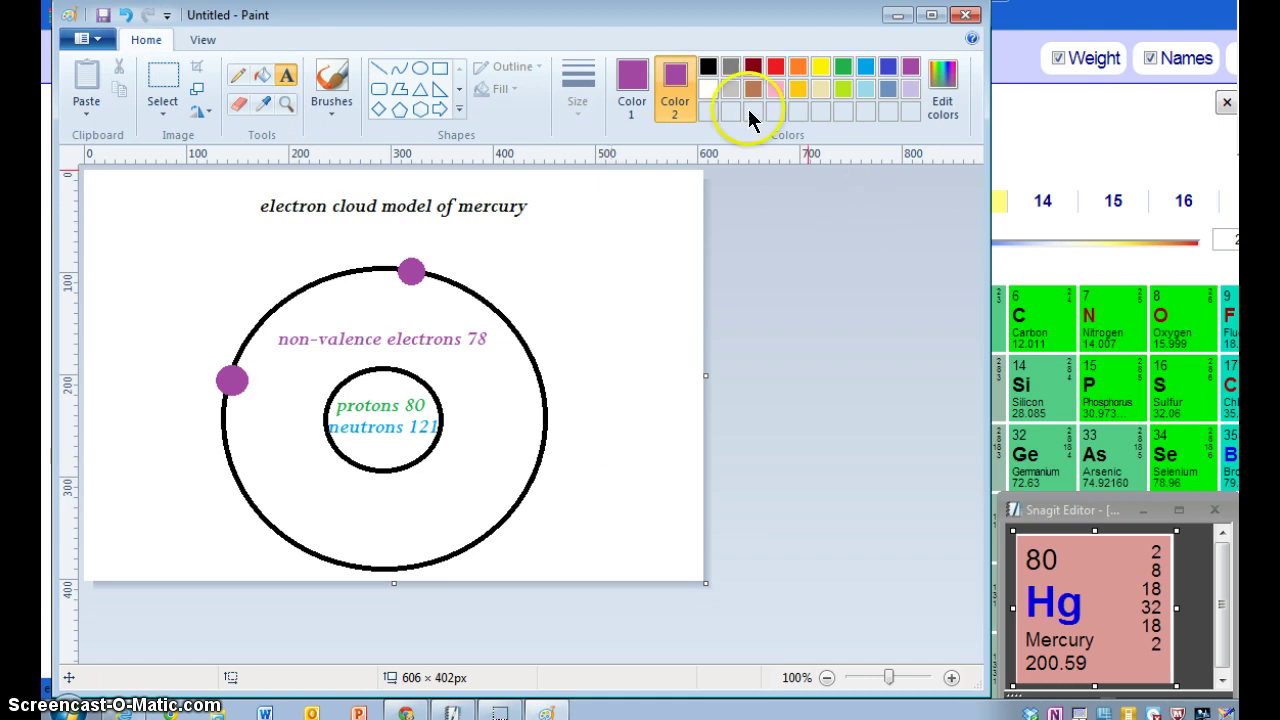
pyautogui.click(710, 67)
pyautogui.click(612, 75)
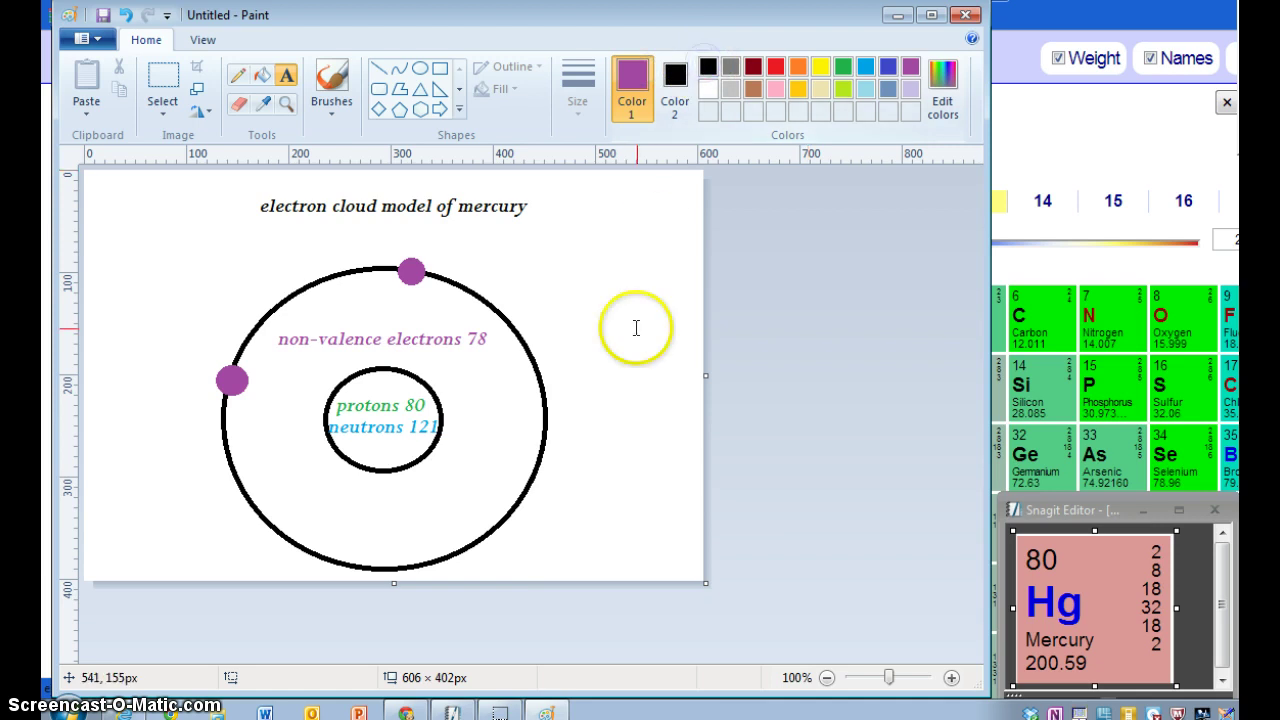
# Type a black 'Key' heading to the right of the outer ring
pyautogui.click(590, 446)
pyautogui.write('Key')
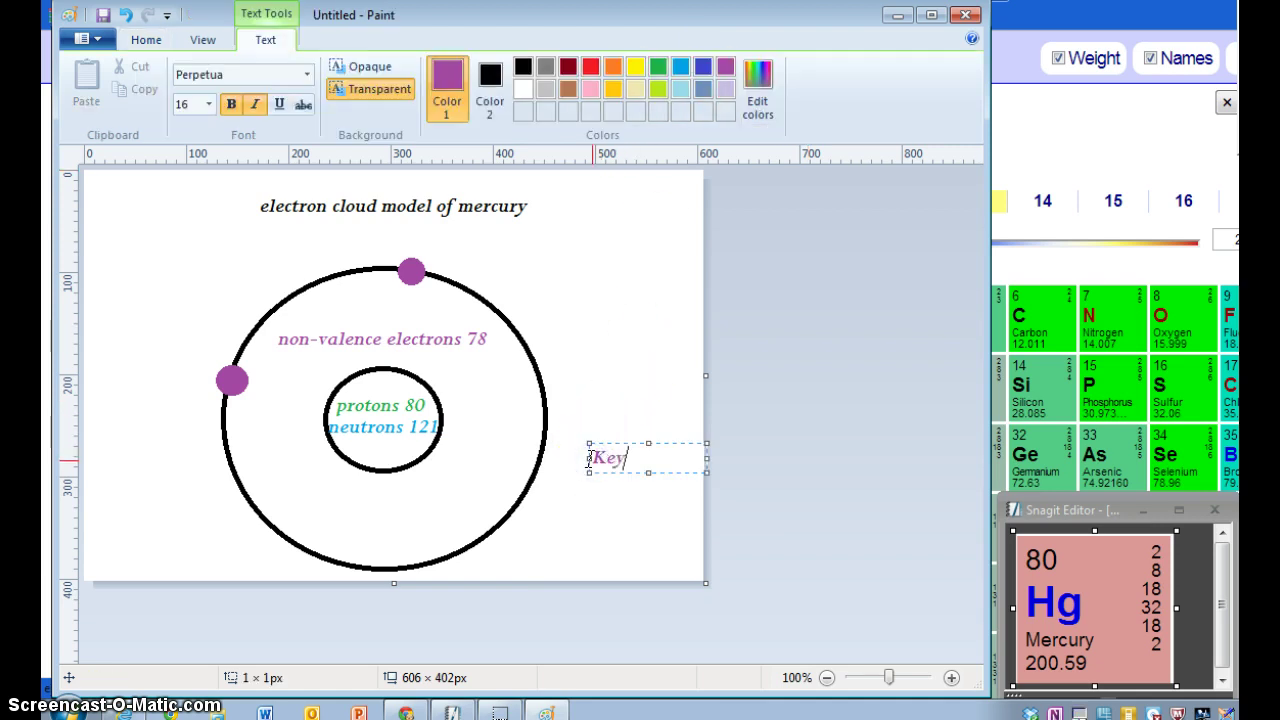
pyautogui.moveTo(623, 459); pyautogui.dragTo(587, 458)
pyautogui.click(521, 66)
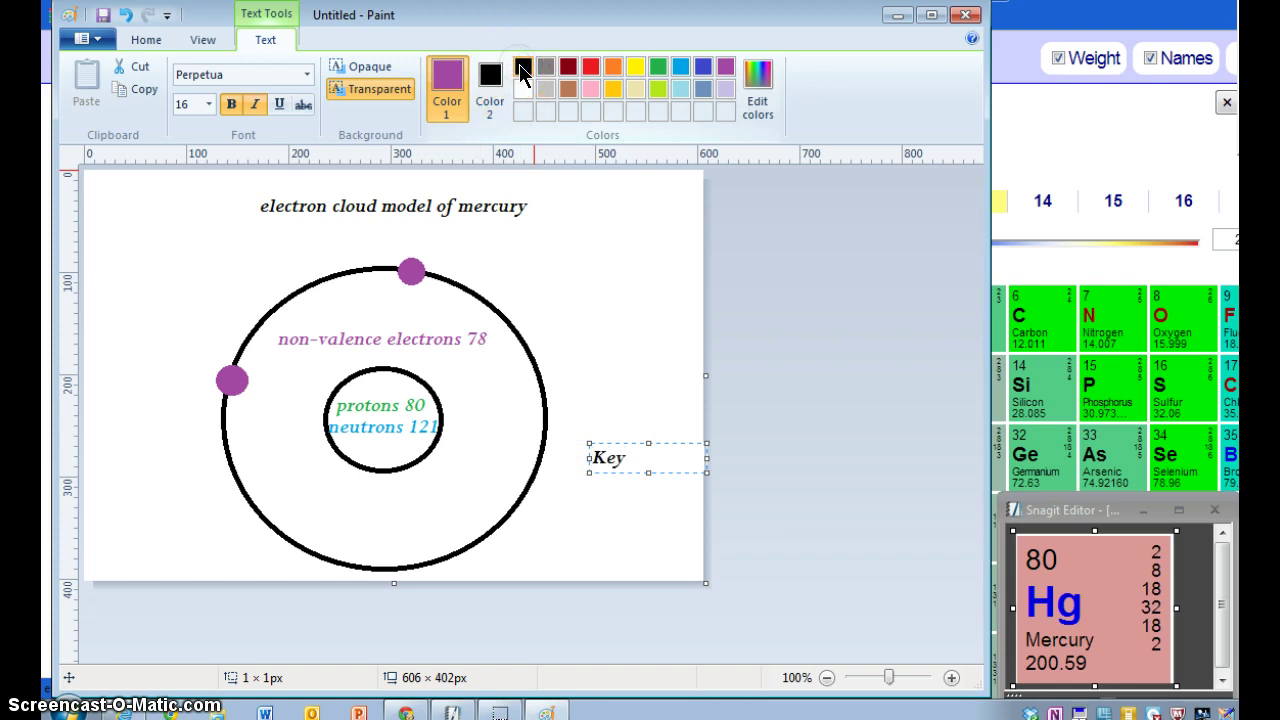
pyautogui.click(661, 487)
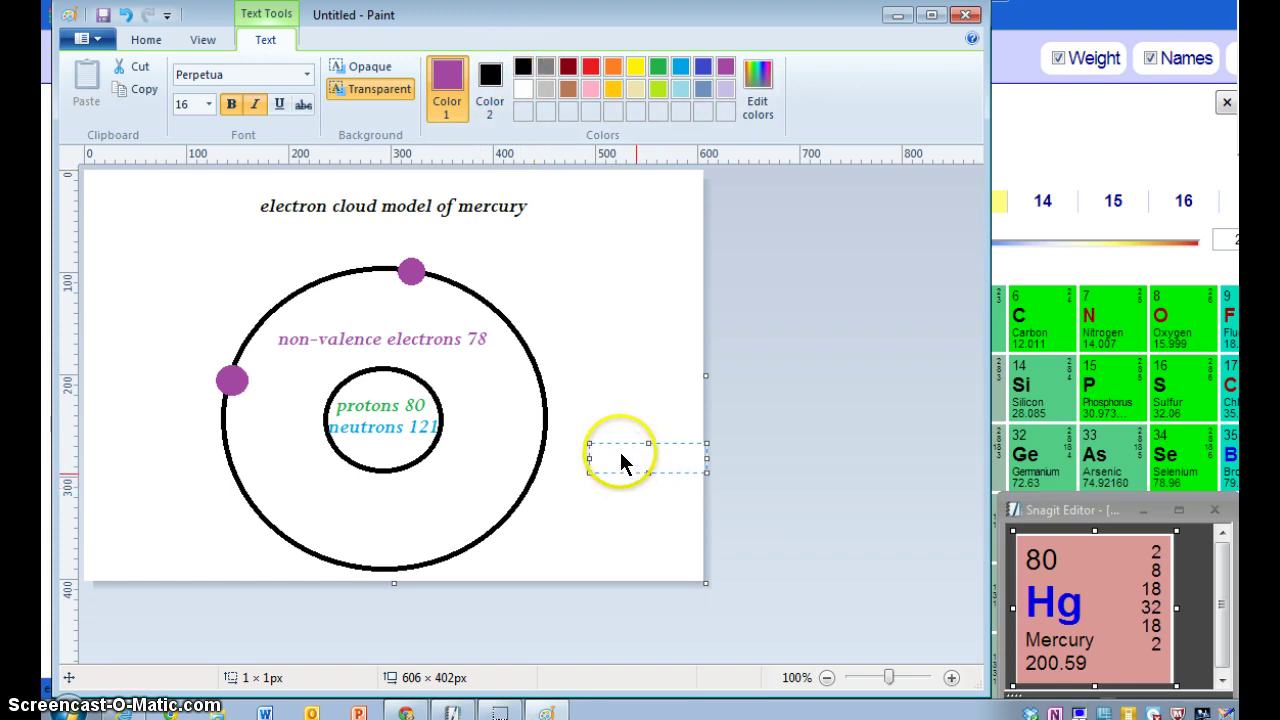
pyautogui.moveTo(648, 473); pyautogui.dragTo(648, 496)
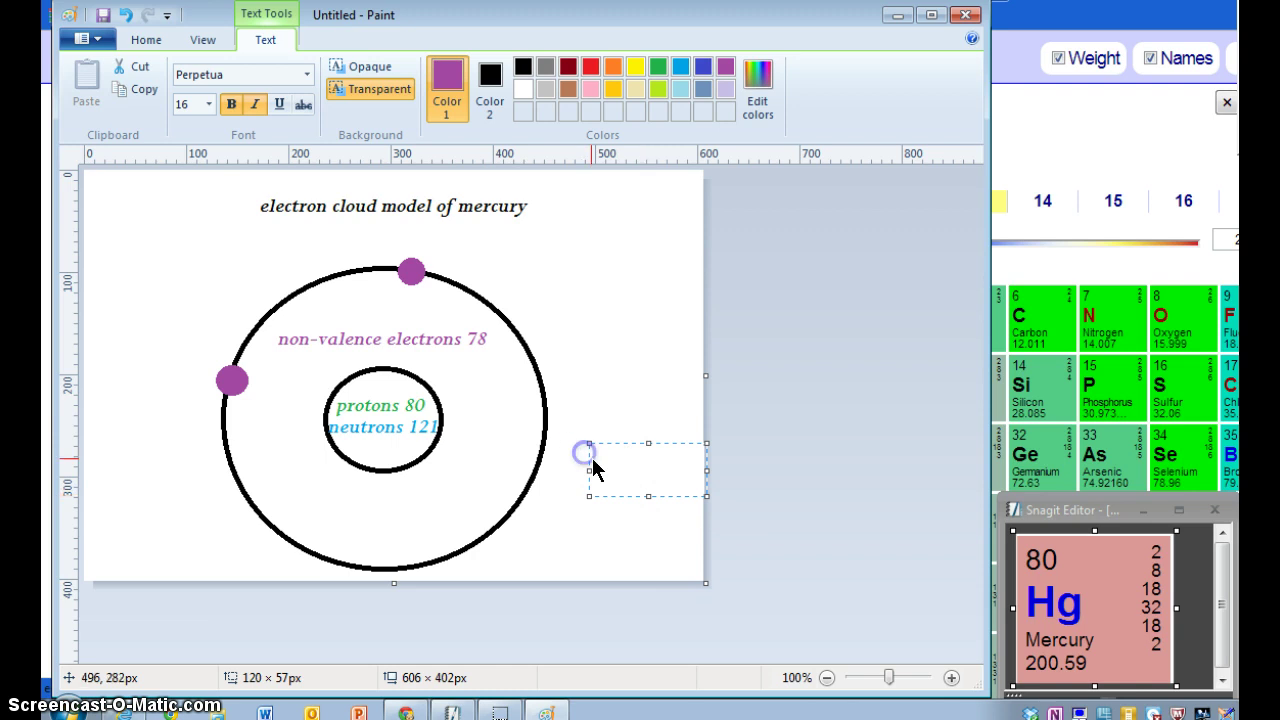
pyautogui.click(459, 82)
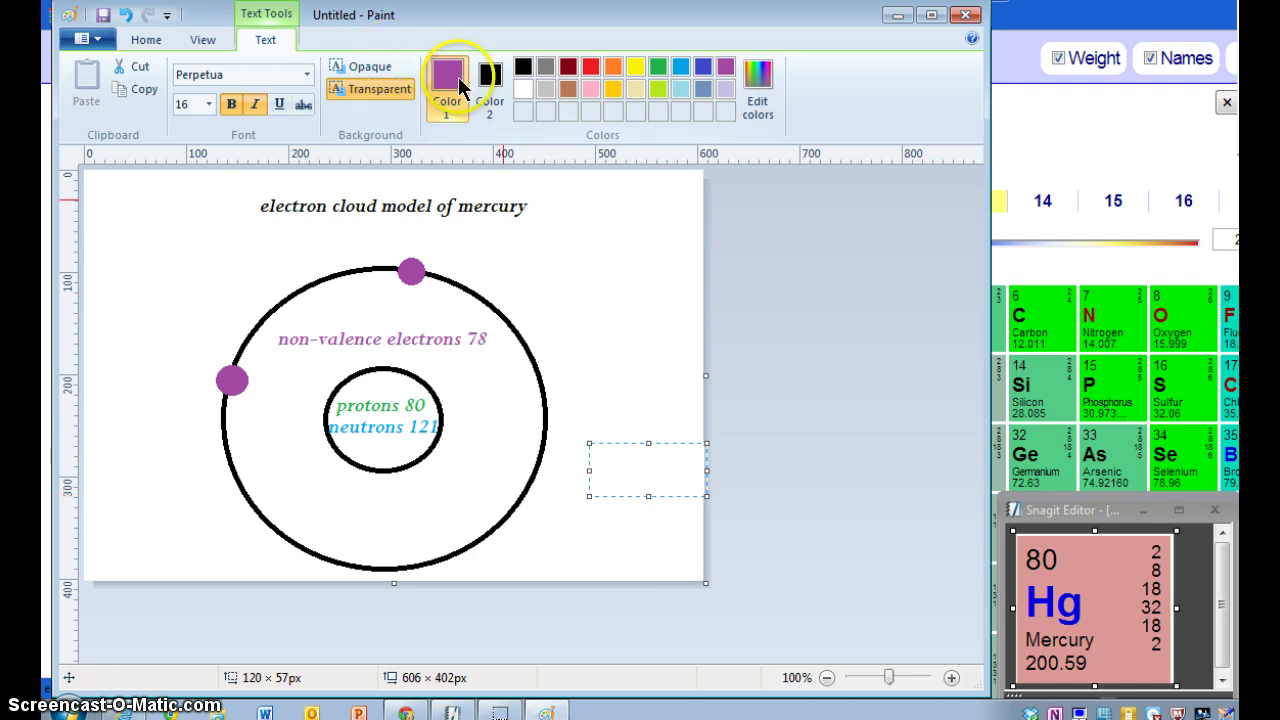
pyautogui.write('Key')
pyautogui.hotkey('ctrl', 'a')
pyautogui.click(522, 68)
pyautogui.click(569, 246)
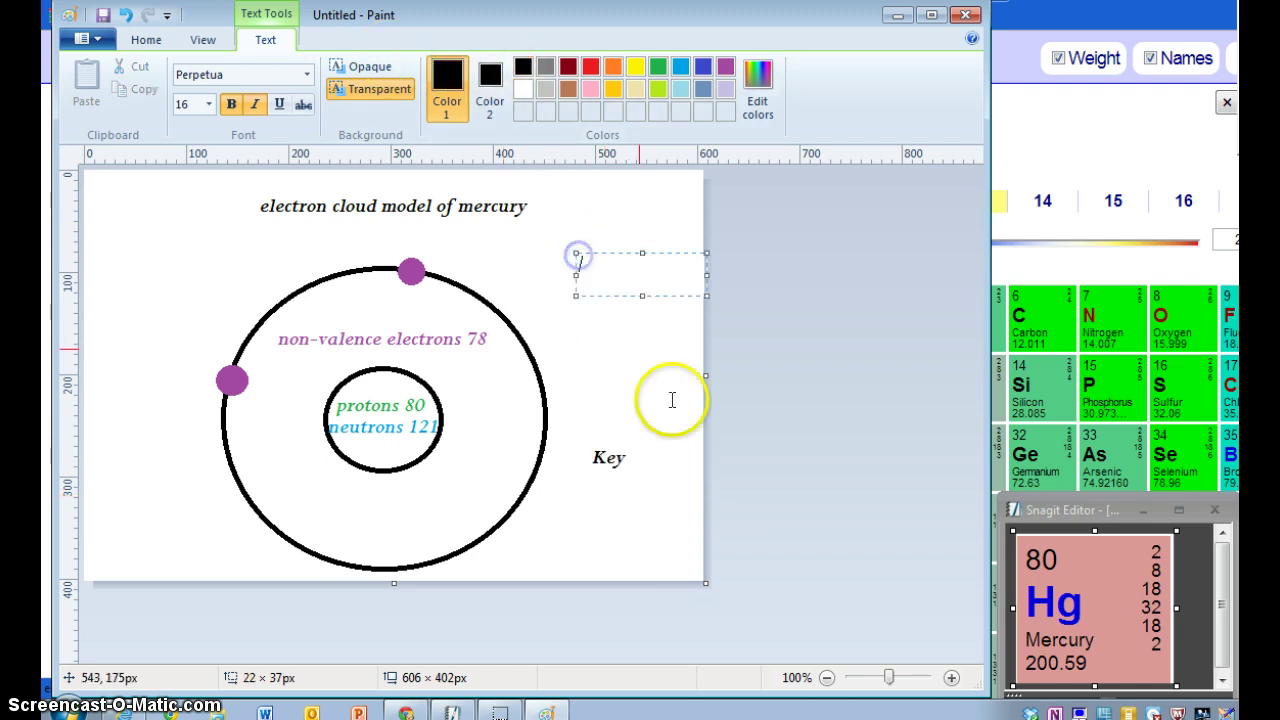
pyautogui.click(612, 461)
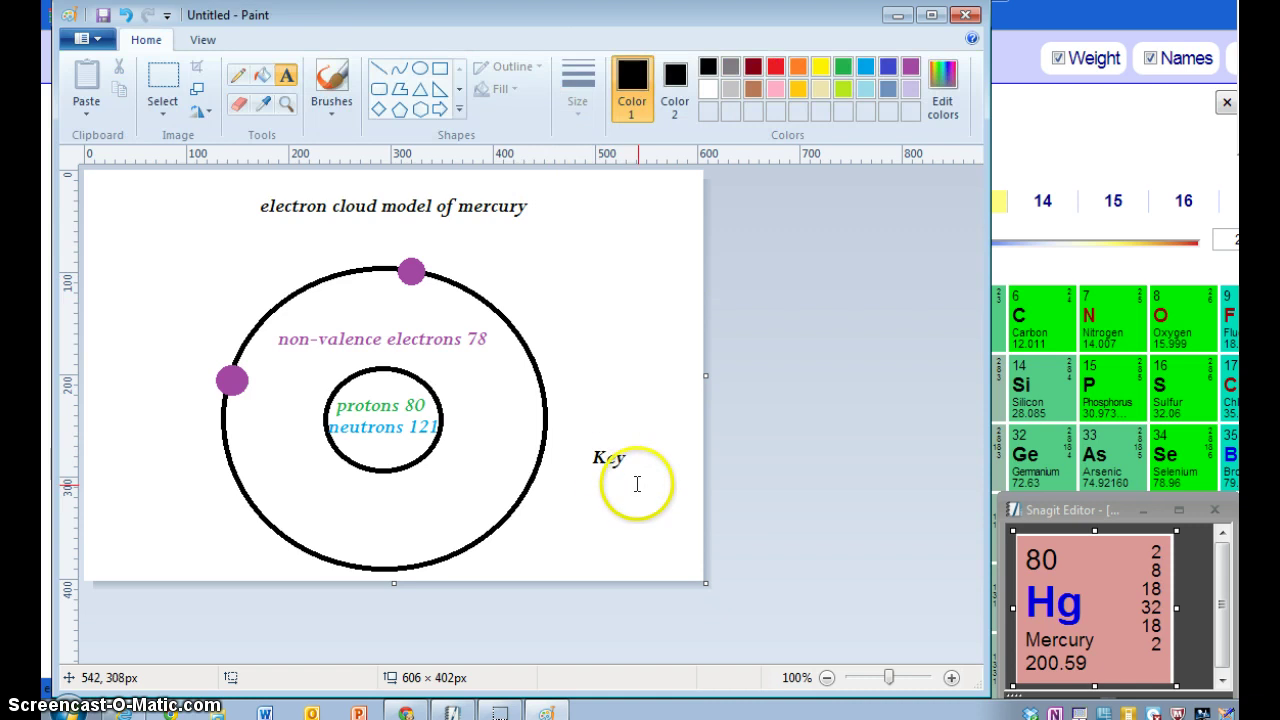
# Draw a rectangle below the Key heading with No fill, leaving only its black outline
pyautogui.click(398, 78)
pyautogui.click(439, 70)
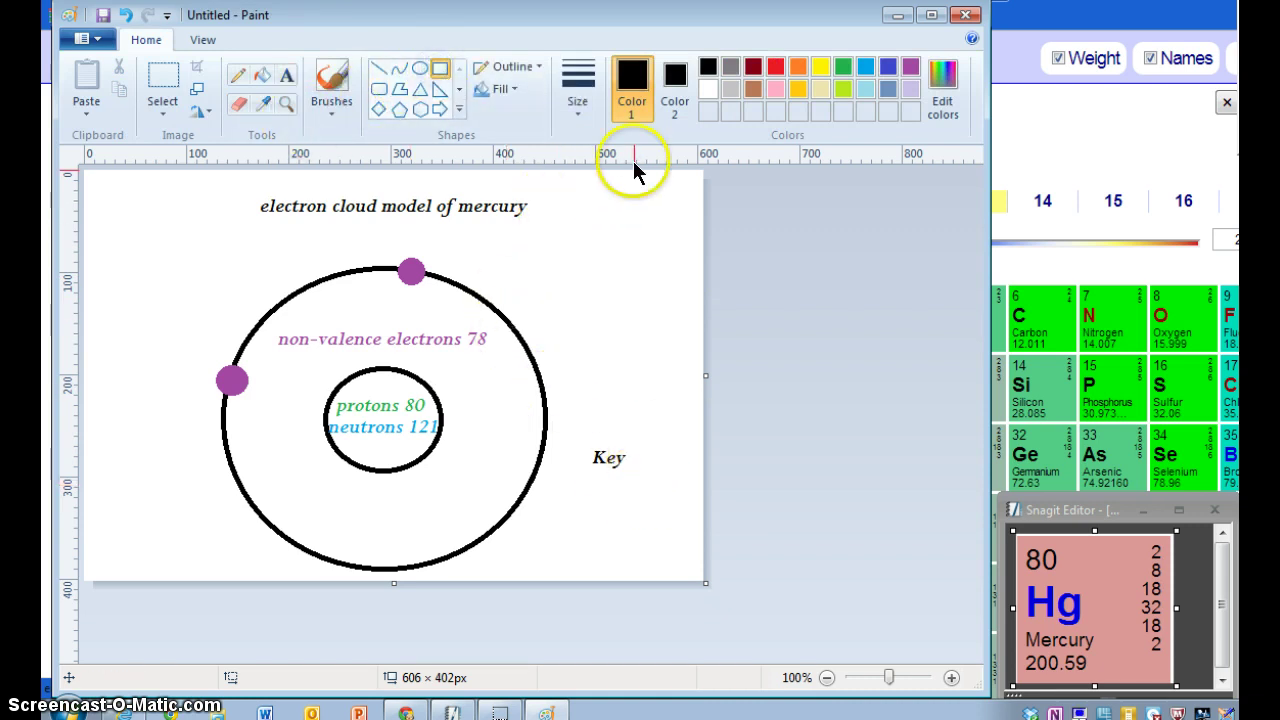
pyautogui.moveTo(539, 477); pyautogui.dragTo(694, 569)
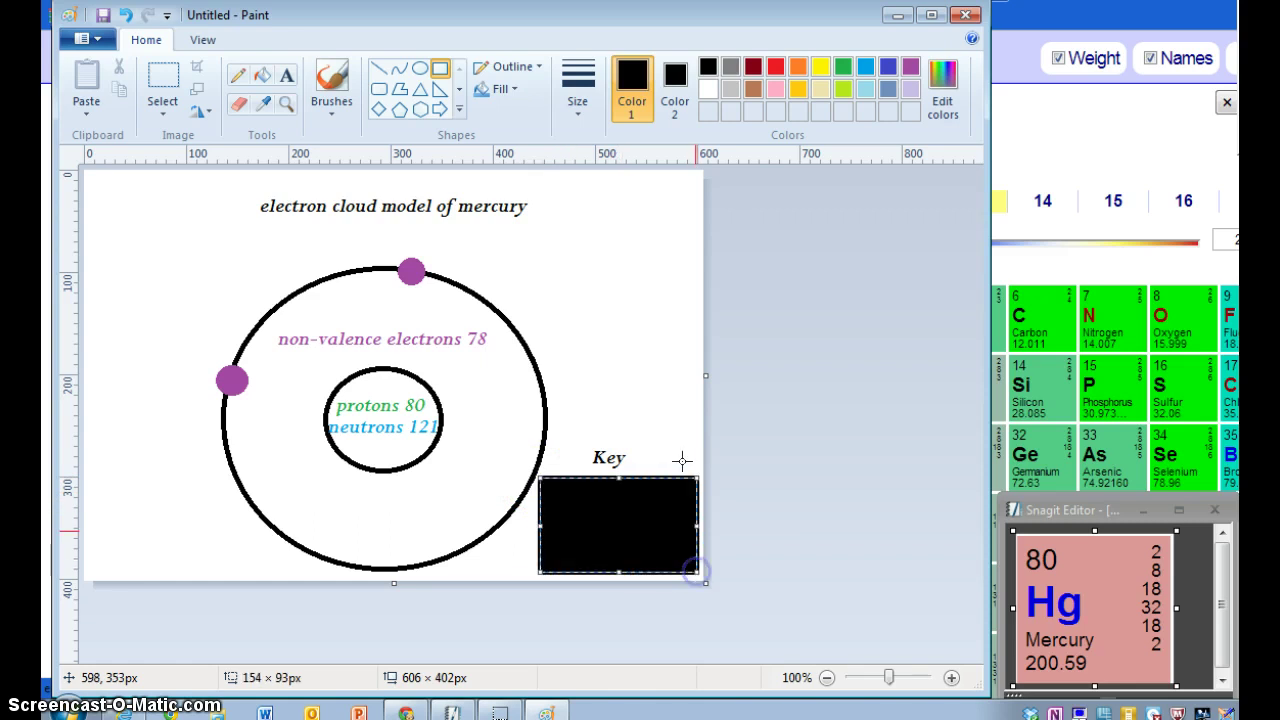
pyautogui.click(517, 88)
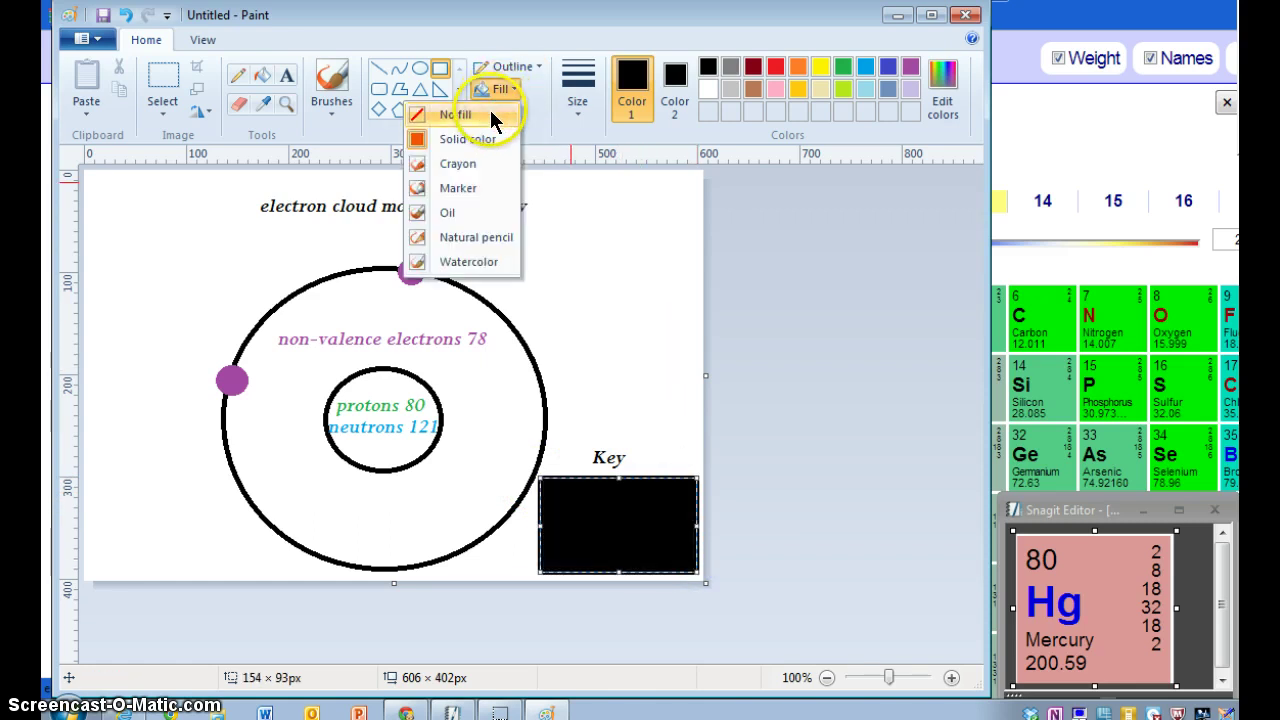
pyautogui.click(490, 112)
pyautogui.click(658, 322)
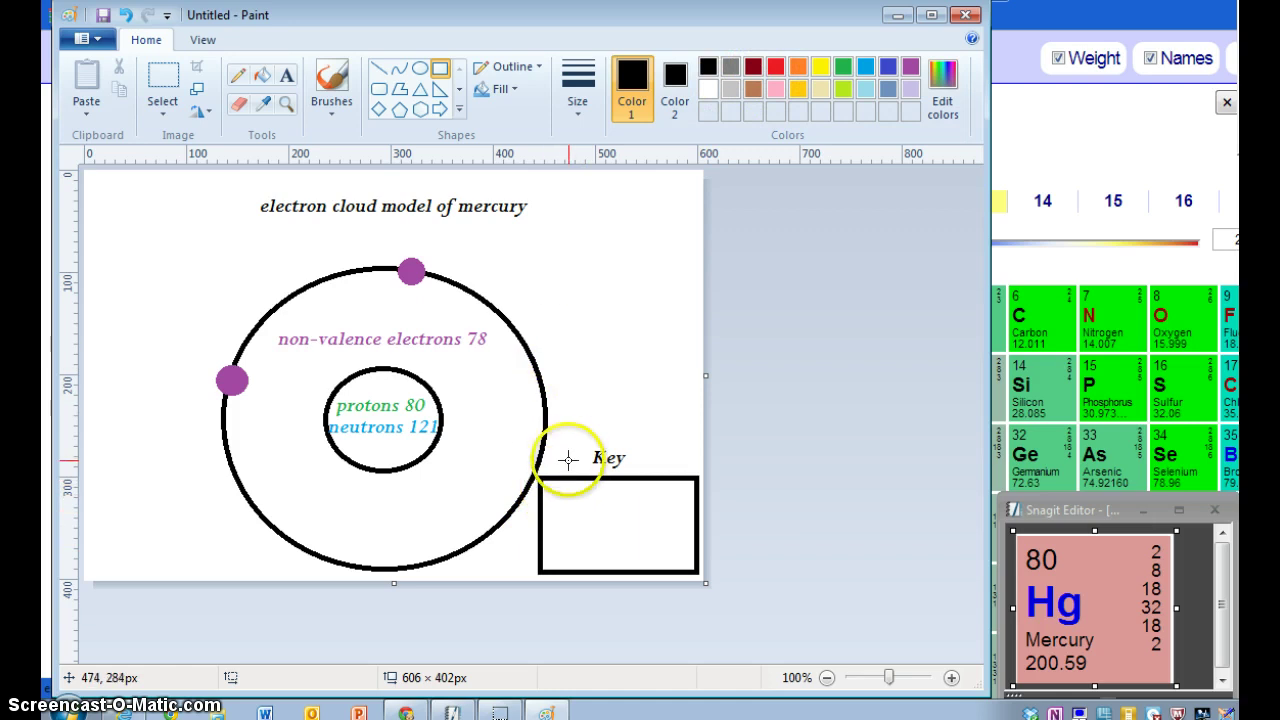
# Write 'protons green' inside the key box, colouring the word 'green' green
pyautogui.click(287, 75)
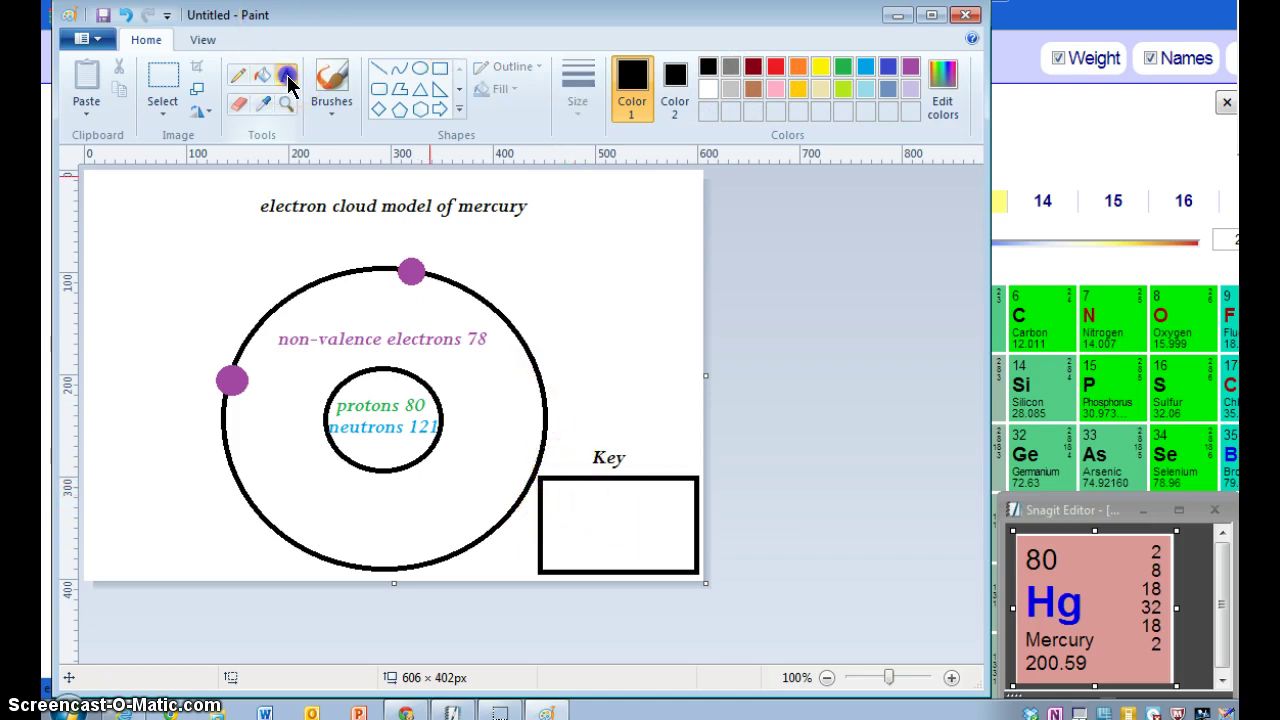
pyautogui.click(557, 498)
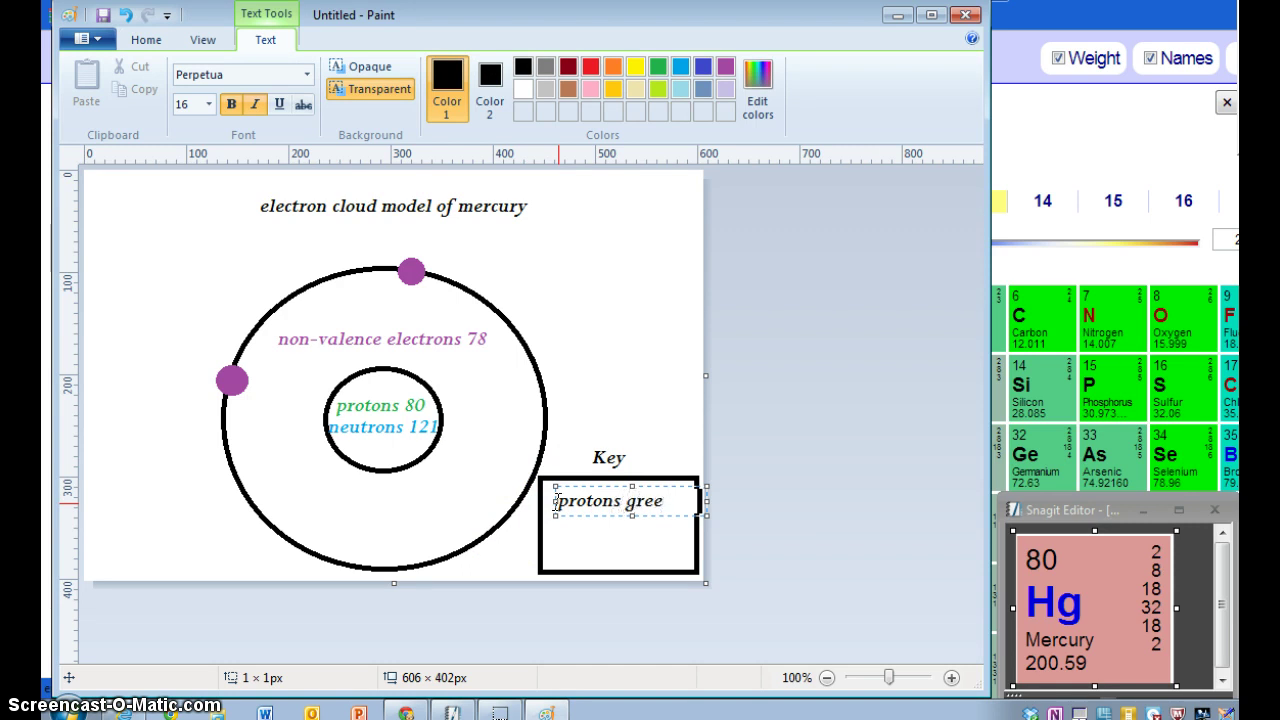
pyautogui.moveTo(625, 501); pyautogui.dragTo(677, 504)
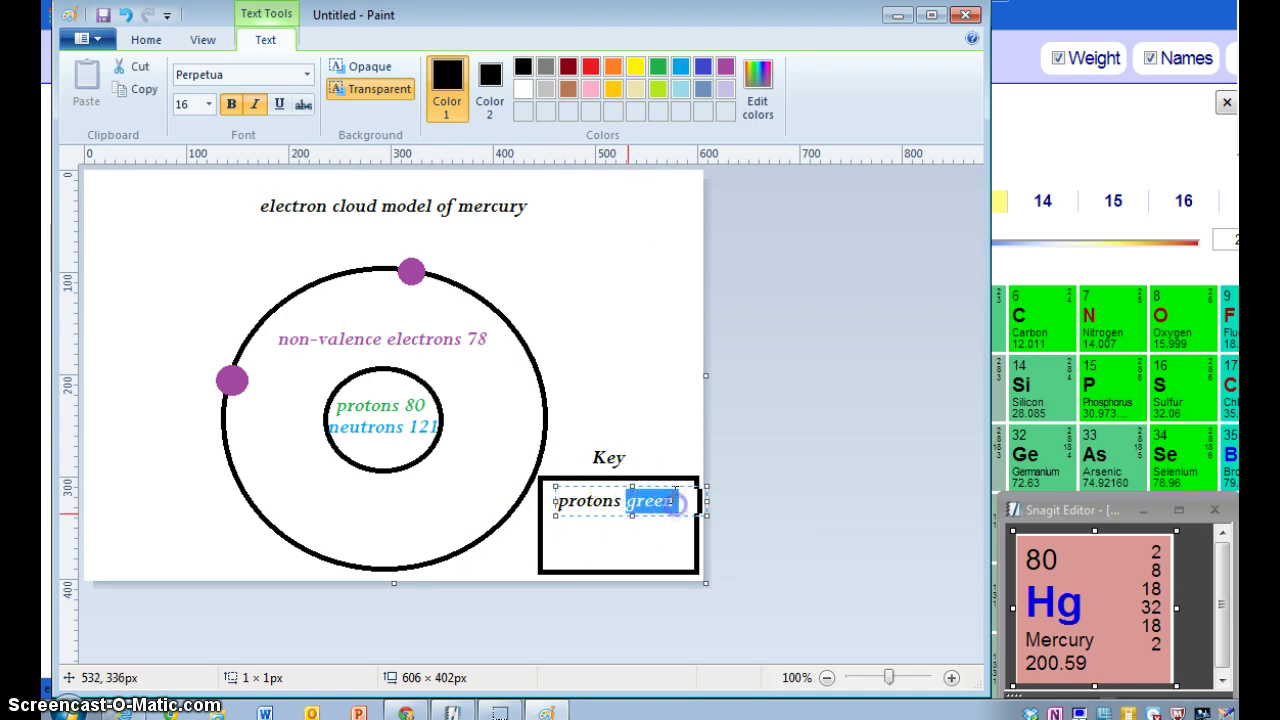
pyautogui.click(656, 64)
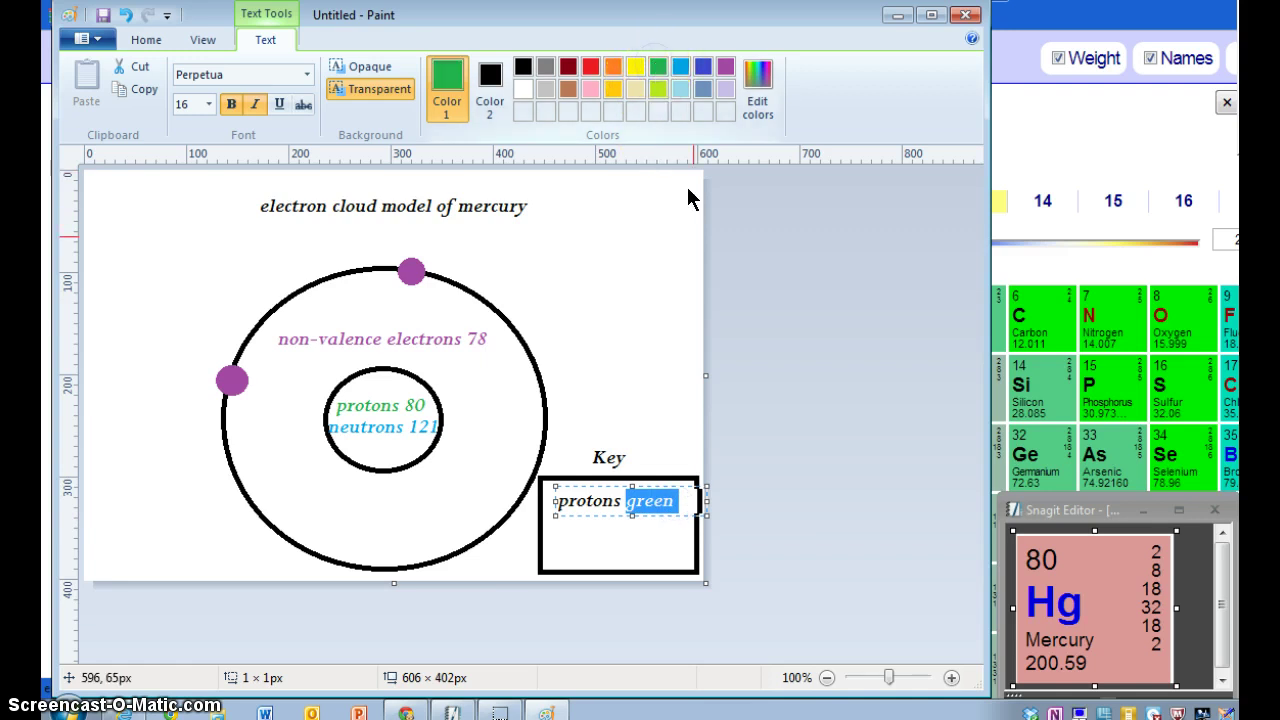
pyautogui.click(683, 502)
pyautogui.press('Return')
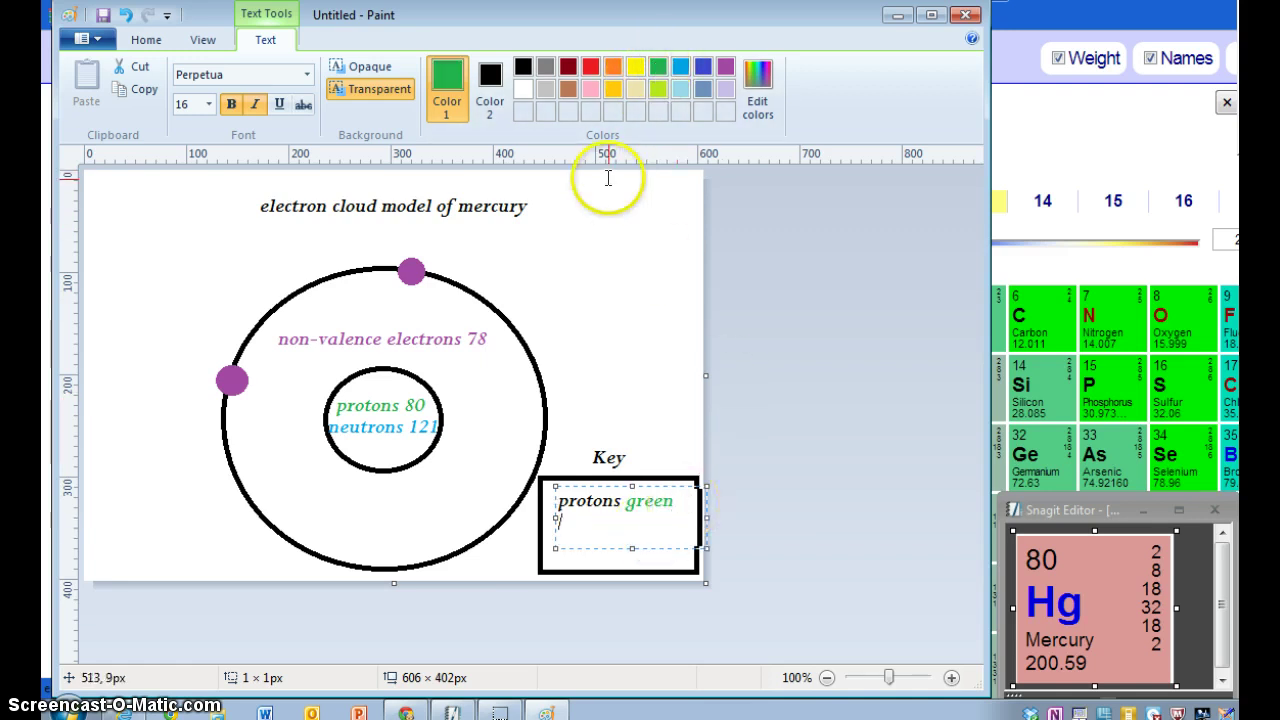
# Add the 'neutrons blue' line with the word 'blue' in blue
pyautogui.click(522, 67)
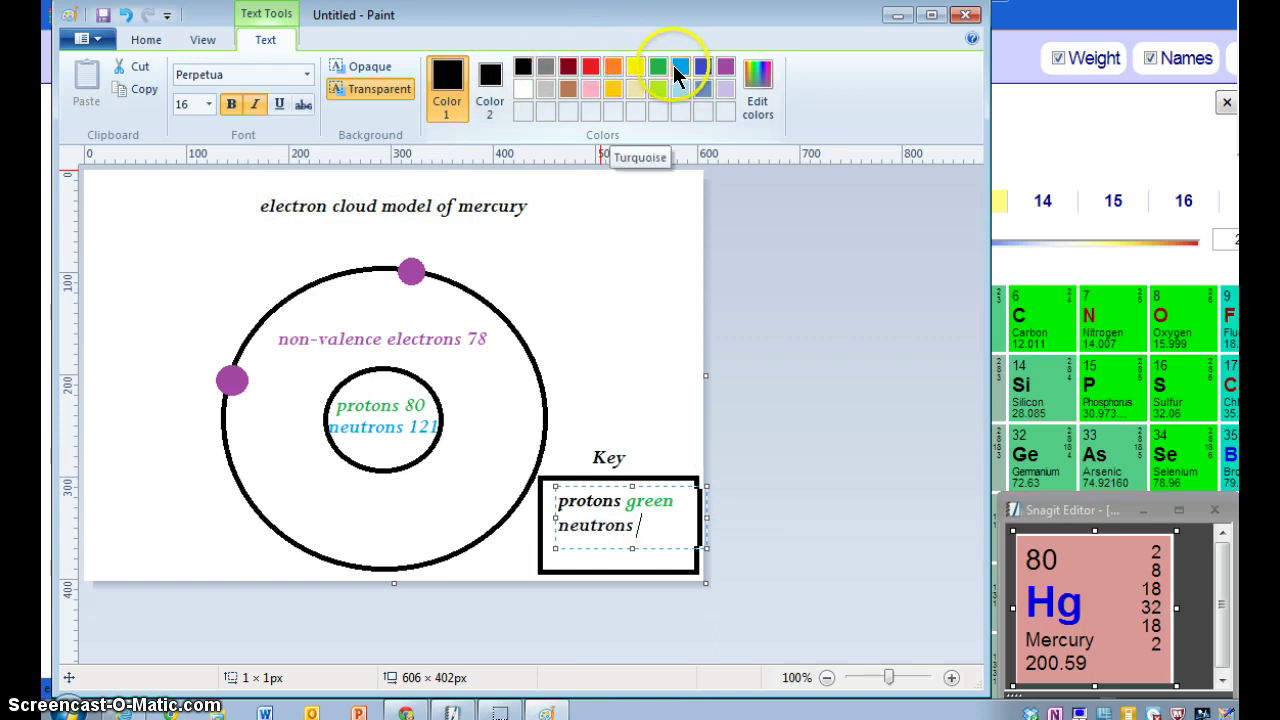
pyautogui.click(678, 70)
pyautogui.write('blu')
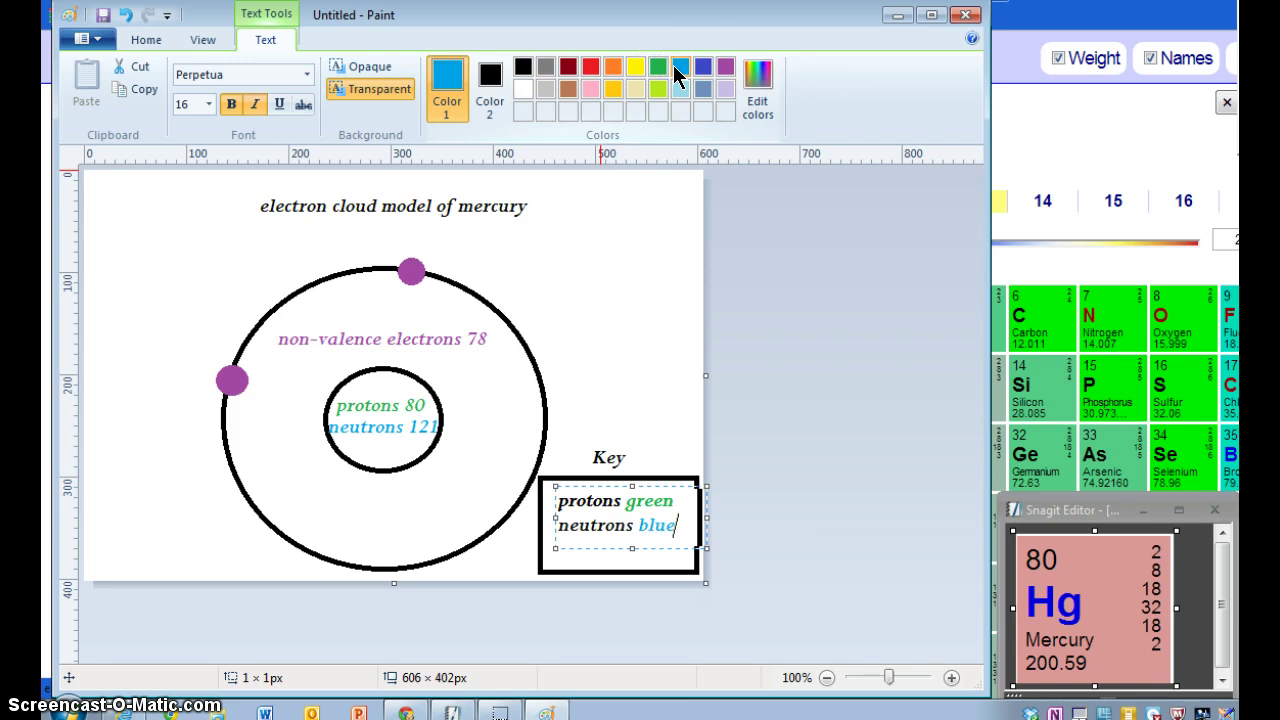
pyautogui.write('e')
pyautogui.press('Return')
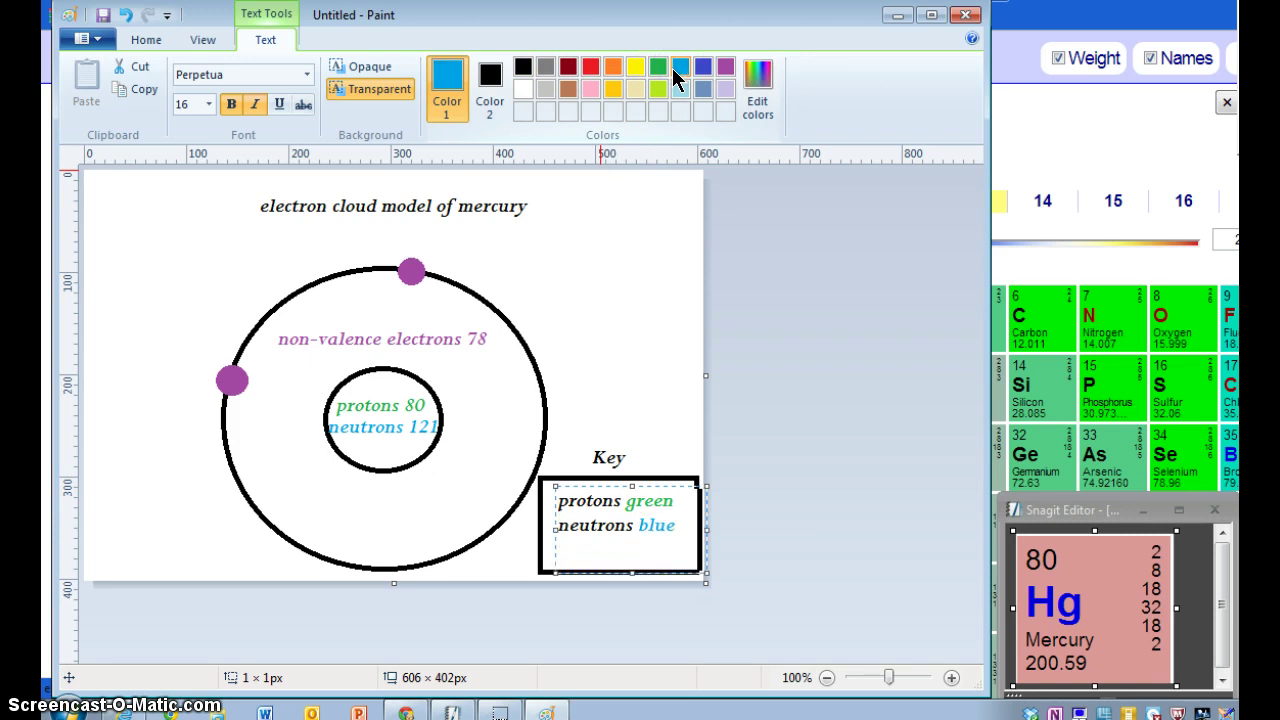
pyautogui.click(489, 86)
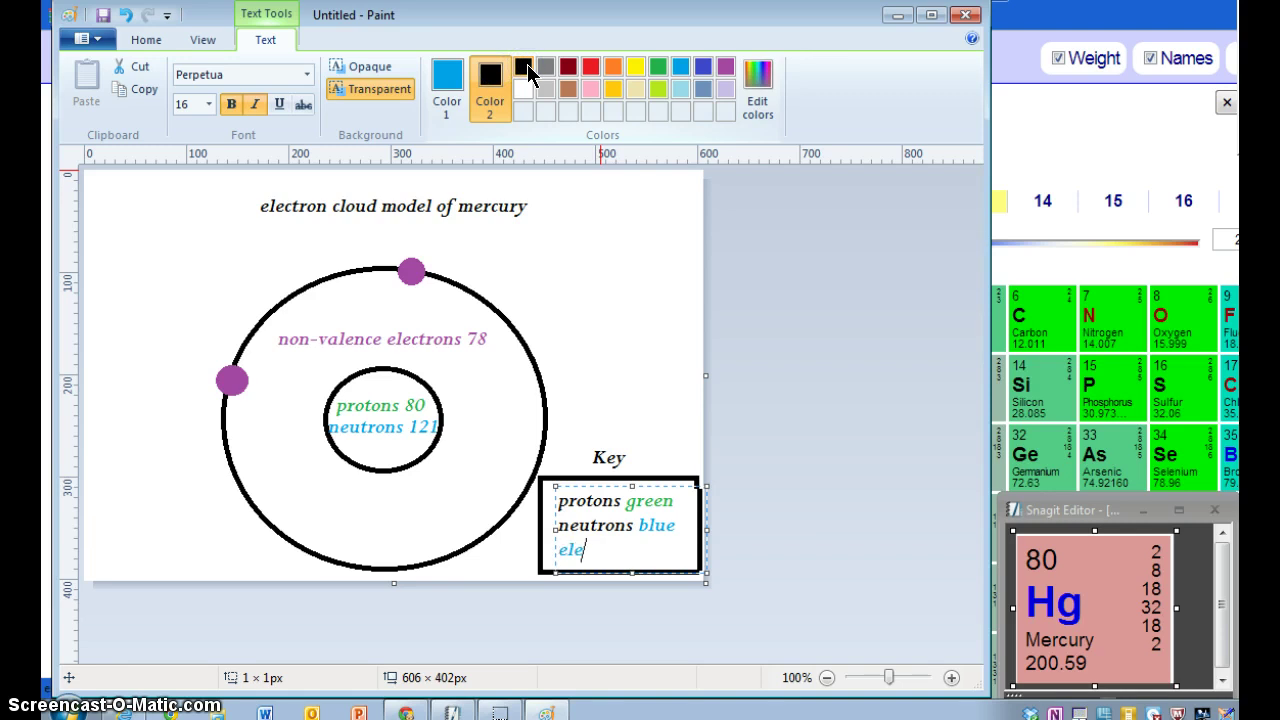
pyautogui.press('BackSpace')
# Add the 'electrons purple' line with 'purple' in purple, then commit the key text
pyautogui.click(447, 82)
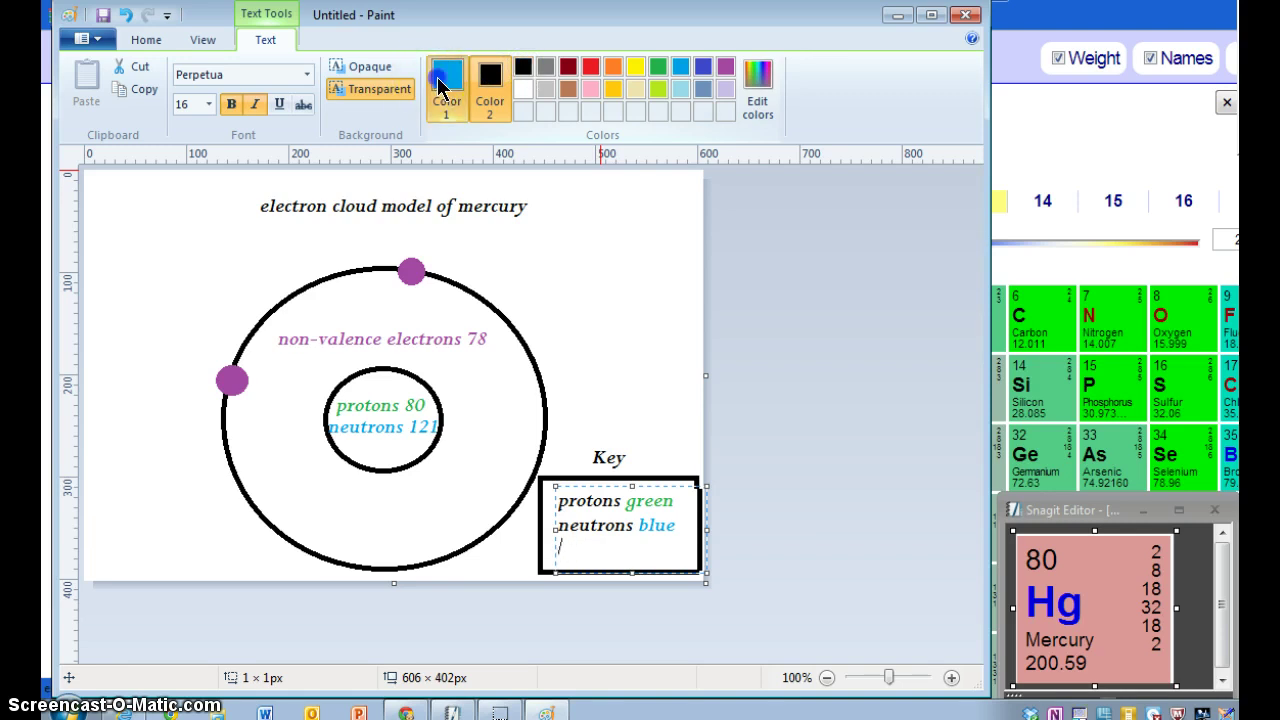
pyautogui.click(521, 68)
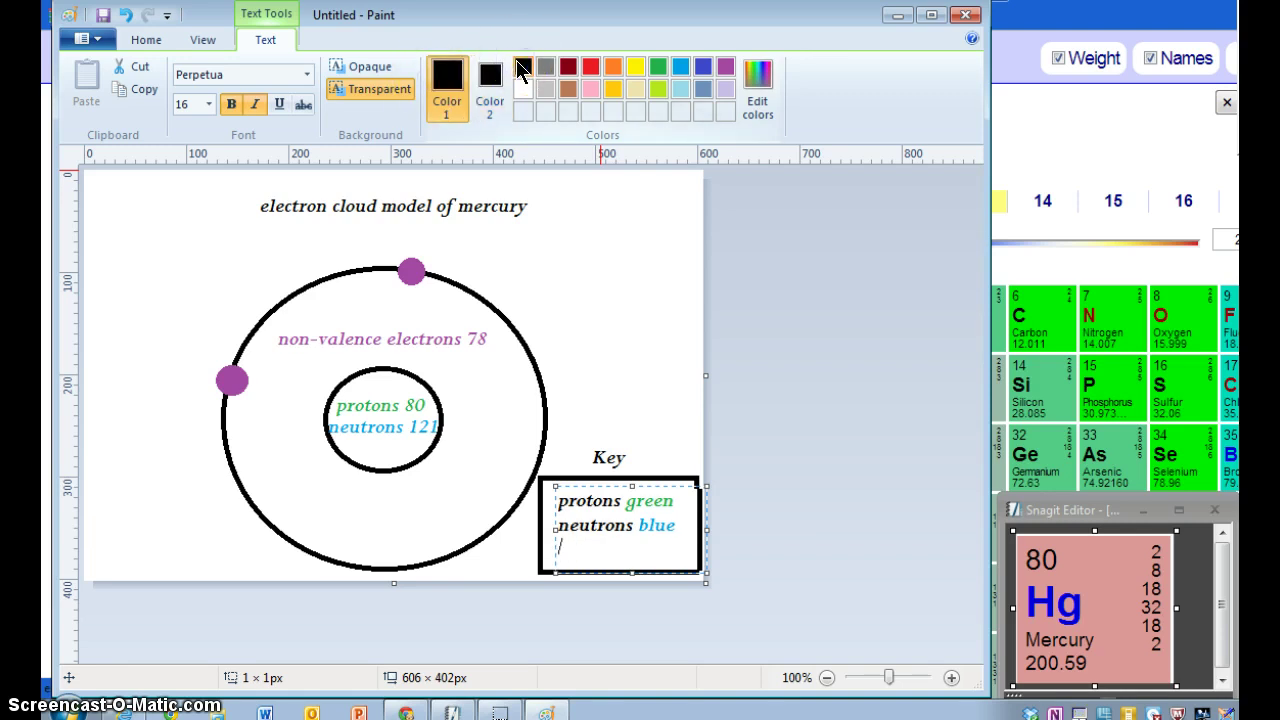
pyautogui.write('electrons')
pyautogui.click(726, 67)
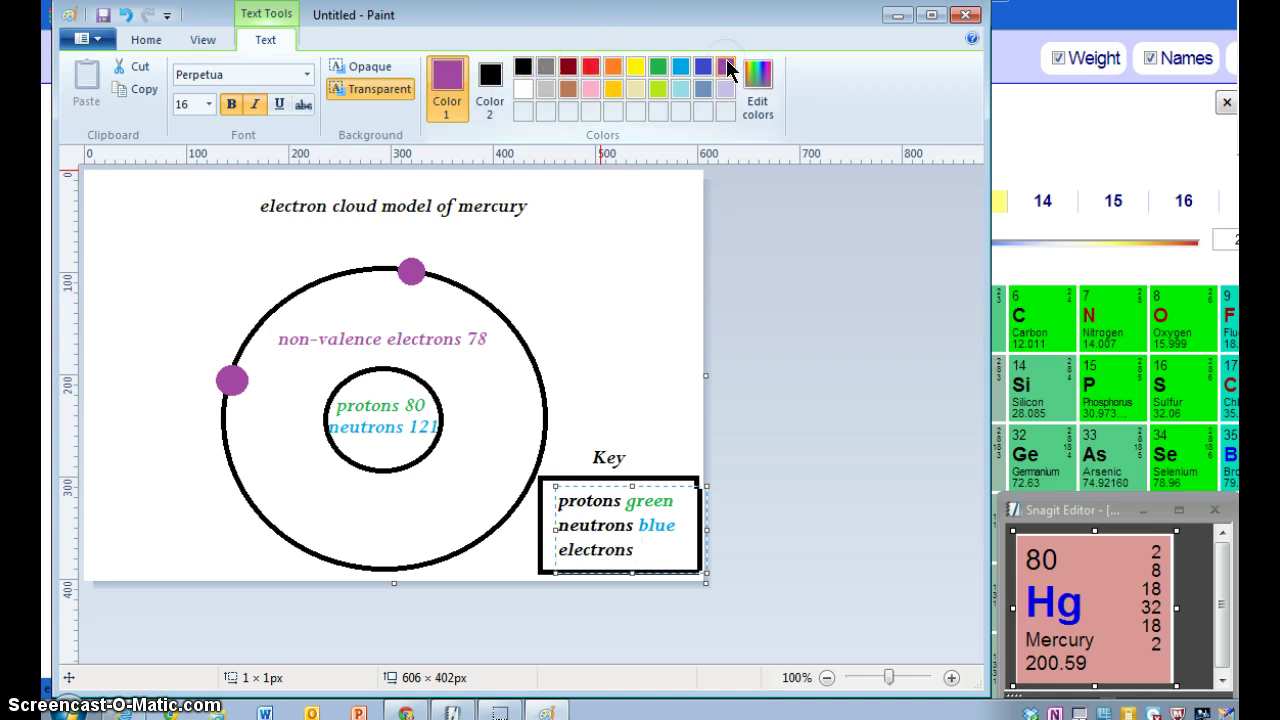
pyautogui.write('purple')
pyautogui.click(612, 246)
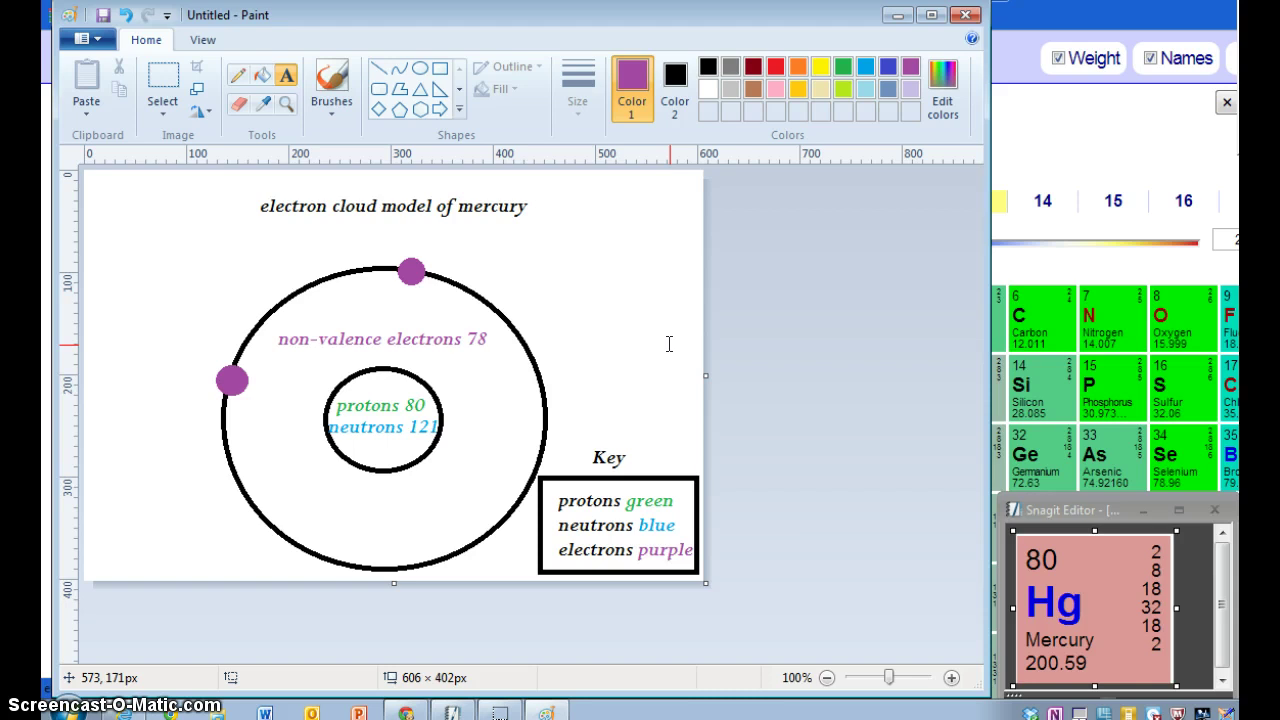
# Discard the empty text box and flood-fill the white background around the diagram with gold
pyautogui.moveTo(651, 319); pyautogui.dragTo(374, 243)
pyautogui.click(337, 236)
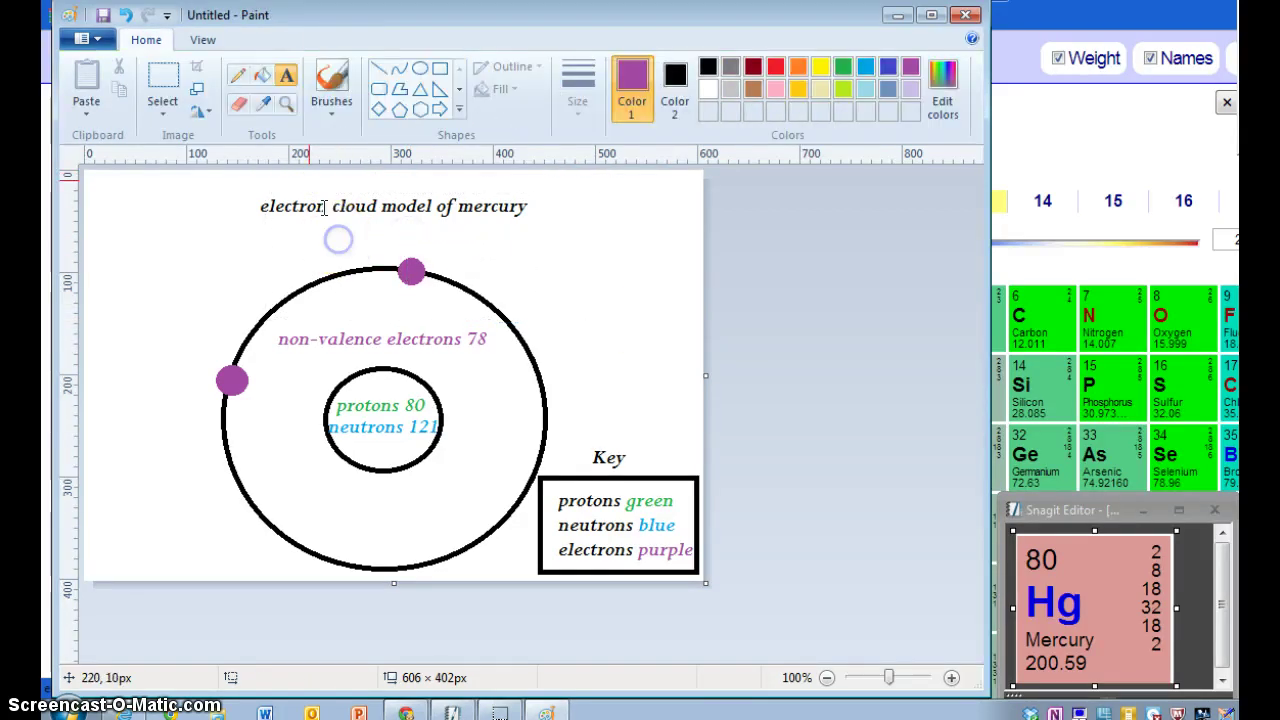
pyautogui.click(254, 82)
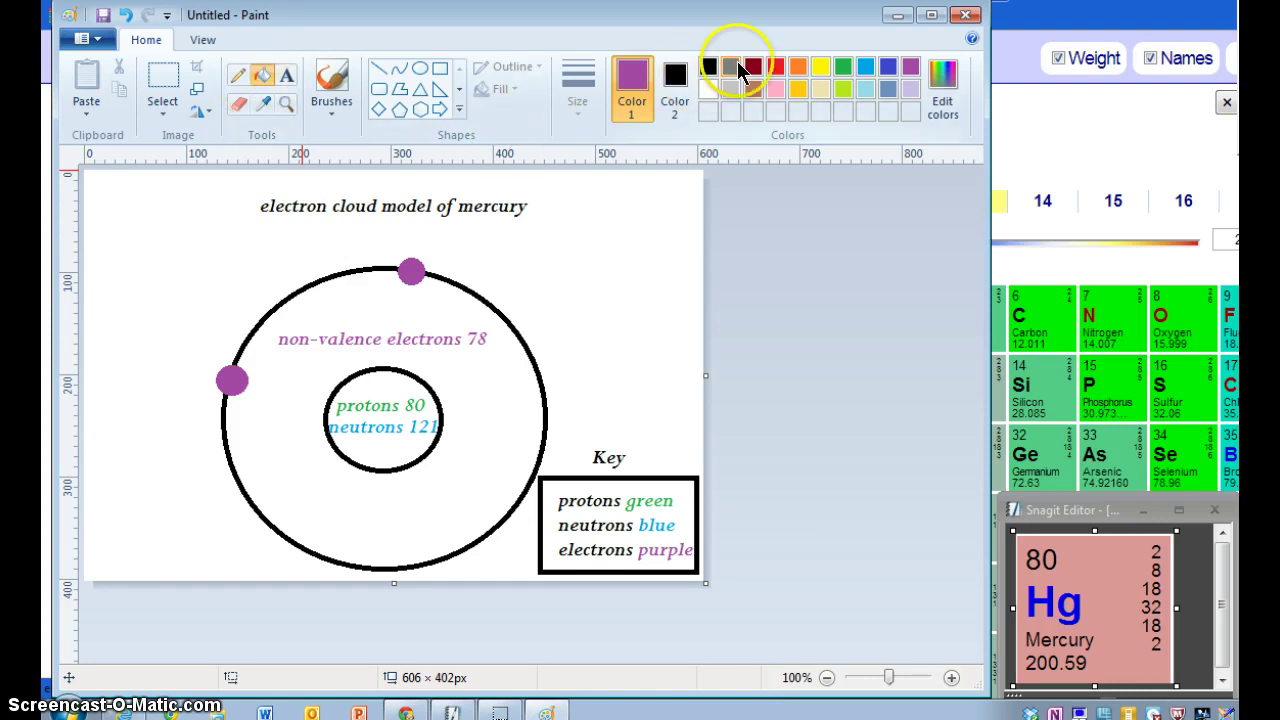
pyautogui.click(799, 88)
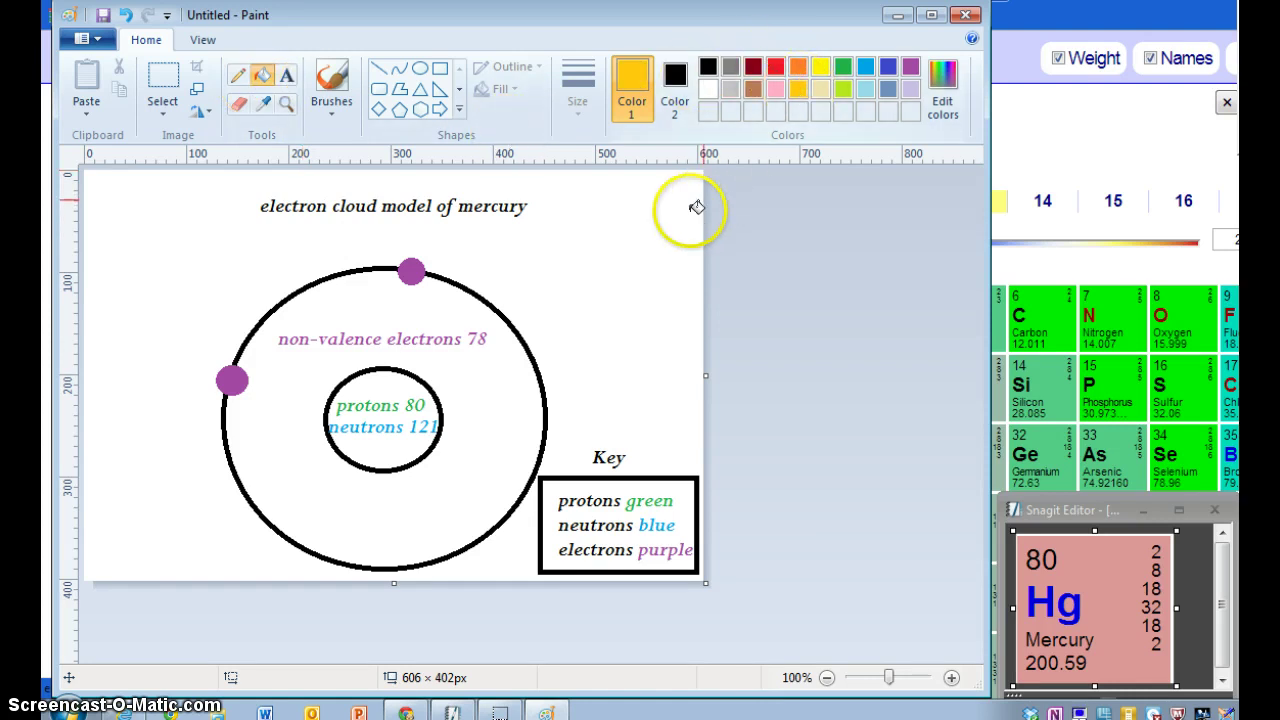
pyautogui.click(666, 234)
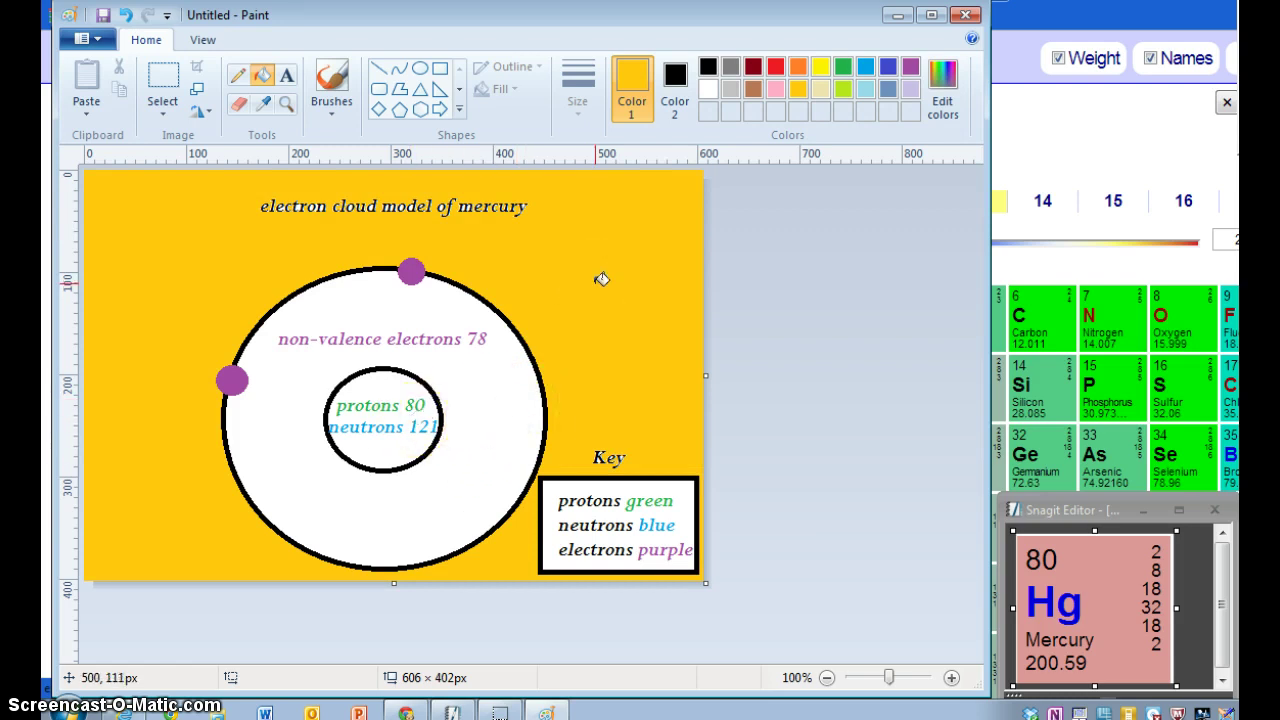
# Save the picture as JPEG 'Electron Cloud Model Mercury' on the H: network home drive
pyautogui.click(85, 40)
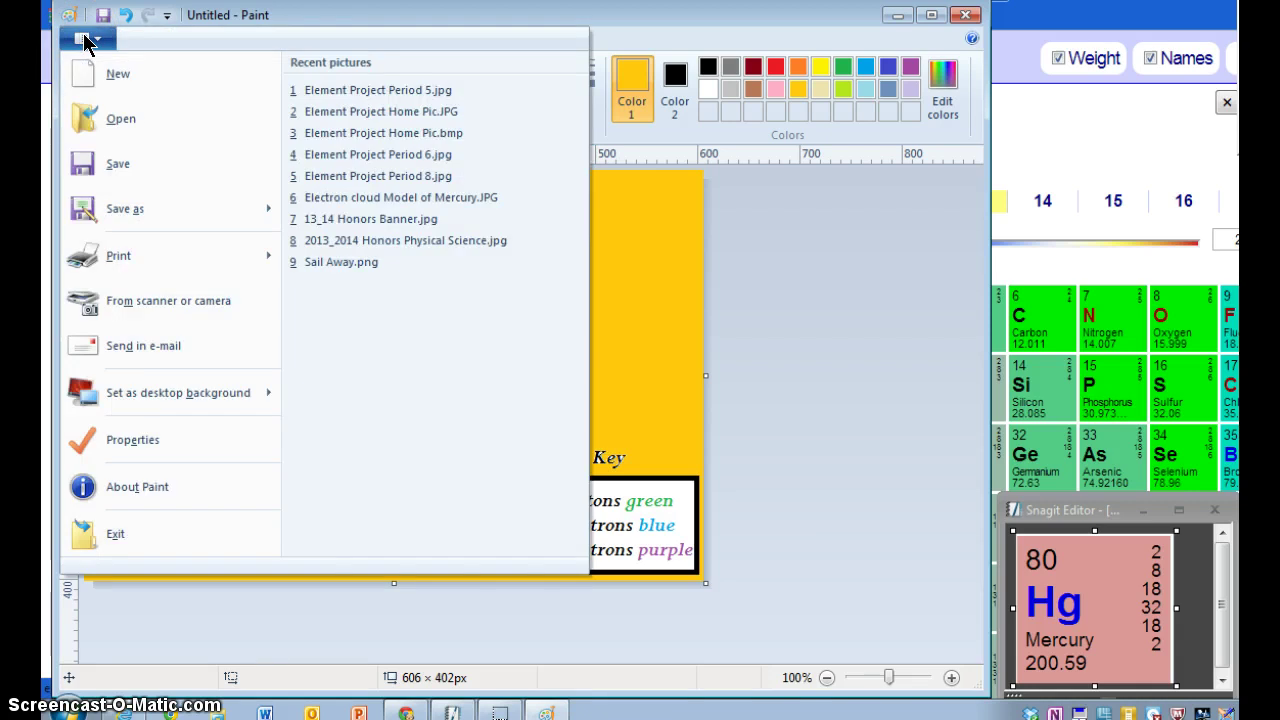
pyautogui.moveTo(151, 200)
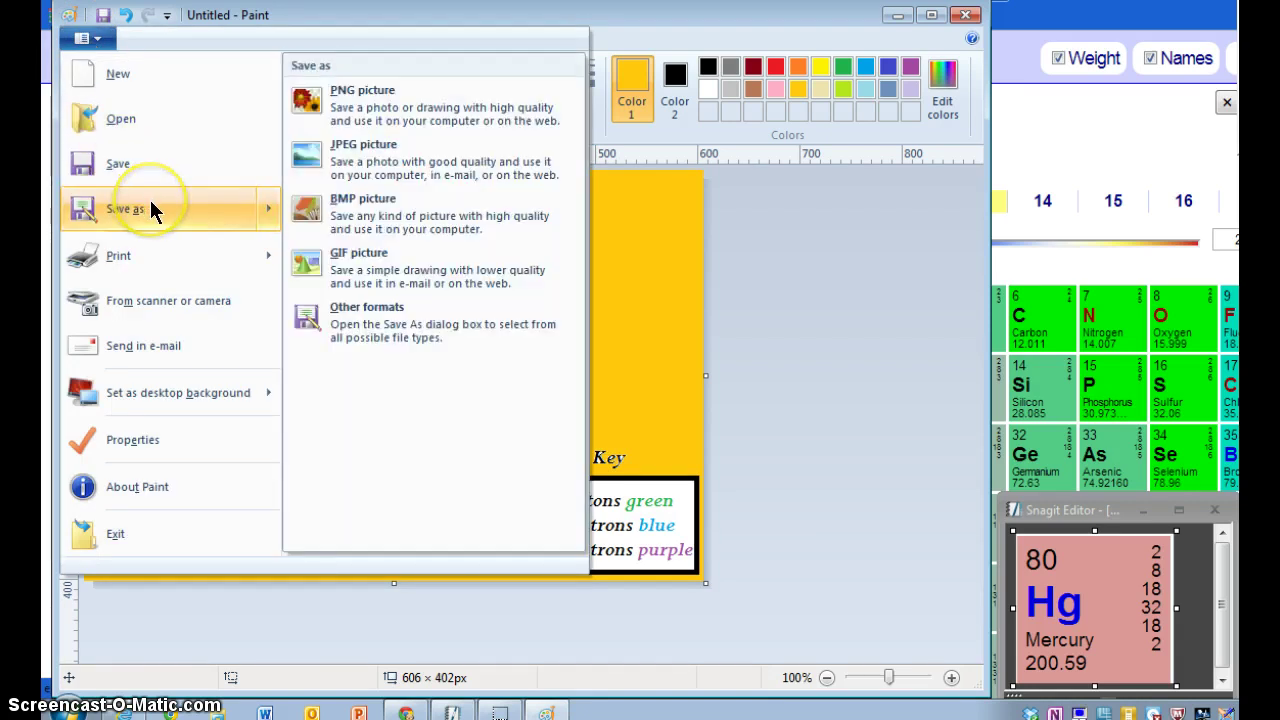
pyautogui.click(316, 145)
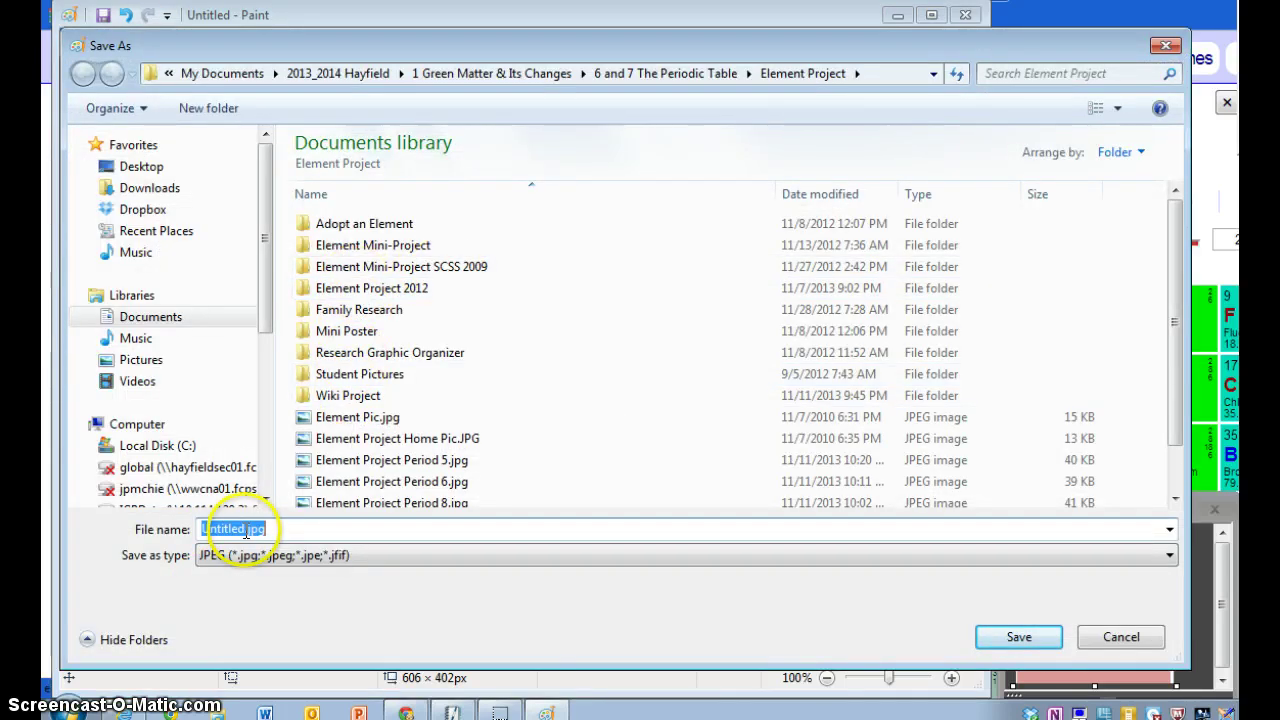
pyautogui.click(240, 529)
pyautogui.moveTo(240, 529); pyautogui.dragTo(192, 529)
pyautogui.press('BackSpace')
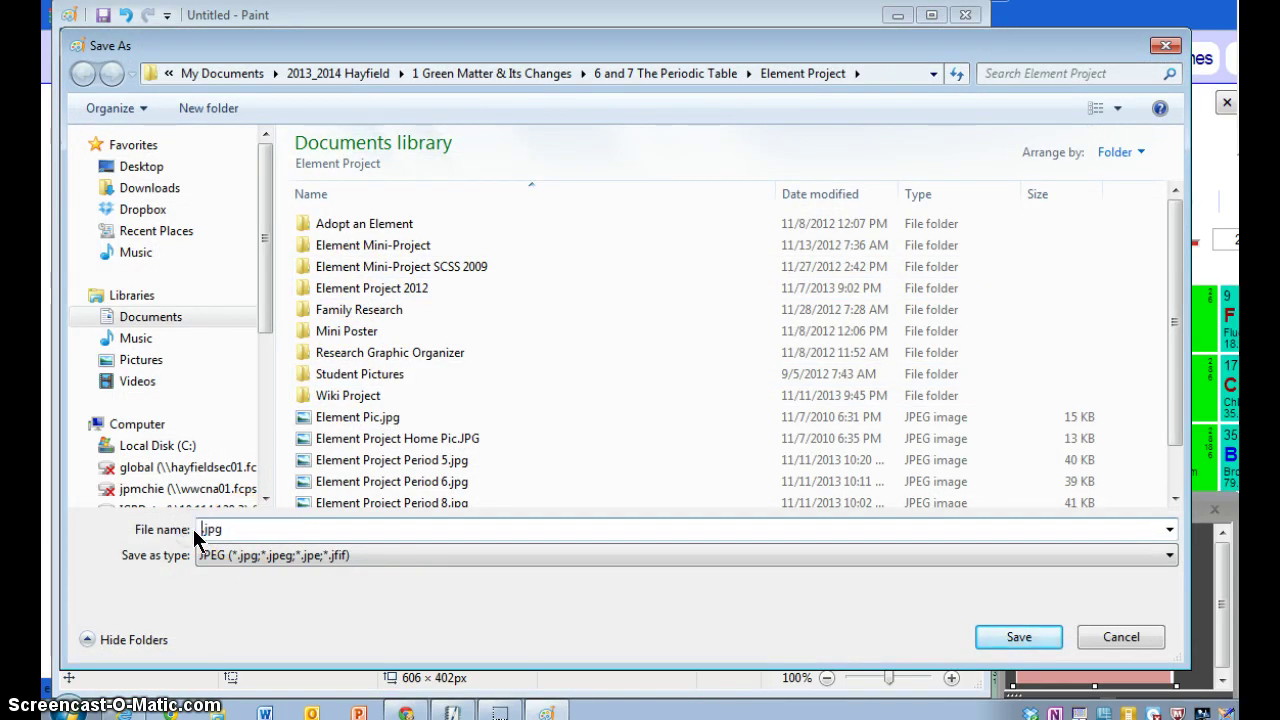
pyautogui.moveTo(271, 286)
pyautogui.mouseDown()
pyautogui.moveTo(266, 300)
pyautogui.moveTo(263, 206)
pyautogui.moveTo(270, 292)
pyautogui.moveTo(266, 282)
pyautogui.mouseUp()
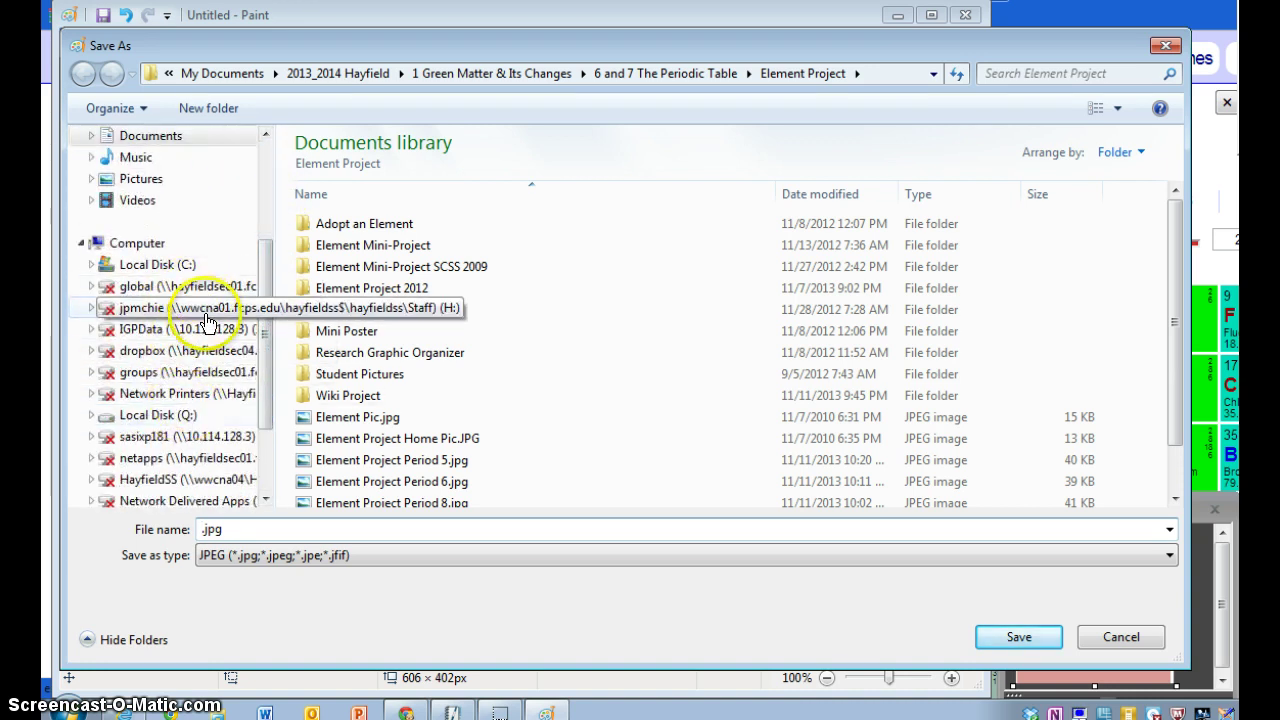
pyautogui.click(207, 318)
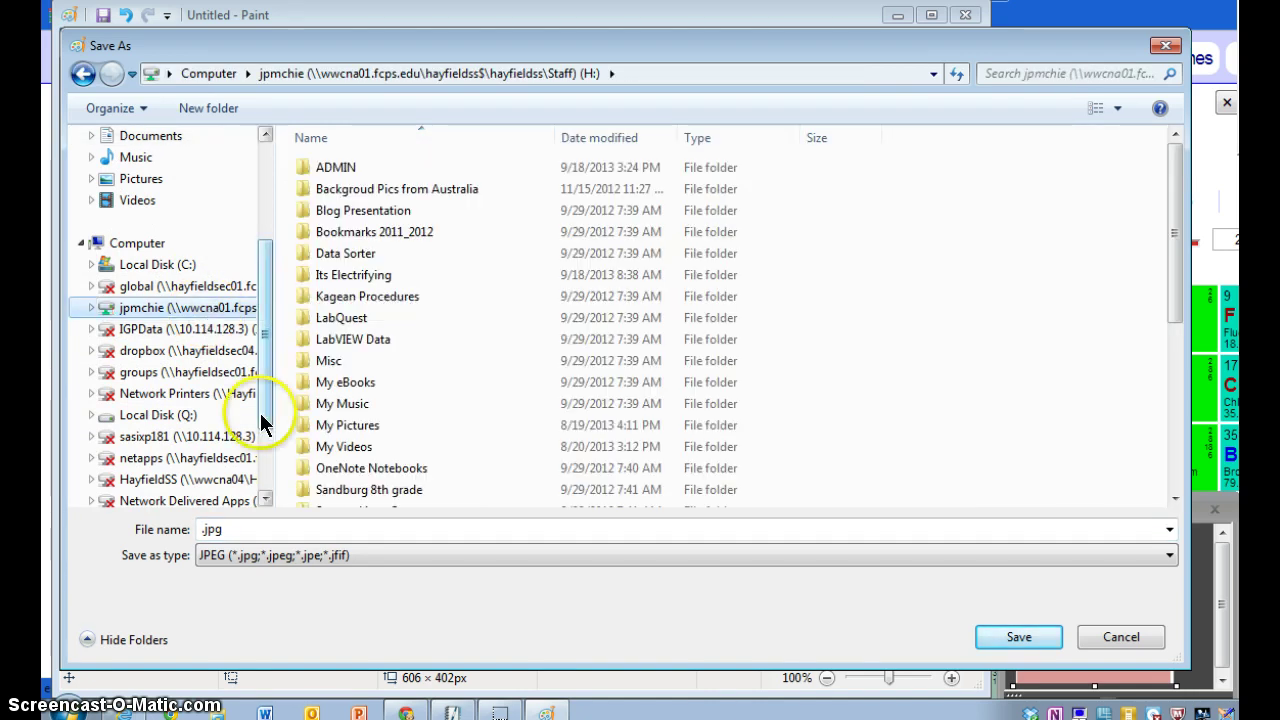
pyautogui.click(200, 530)
pyautogui.doubleClick(200, 530)
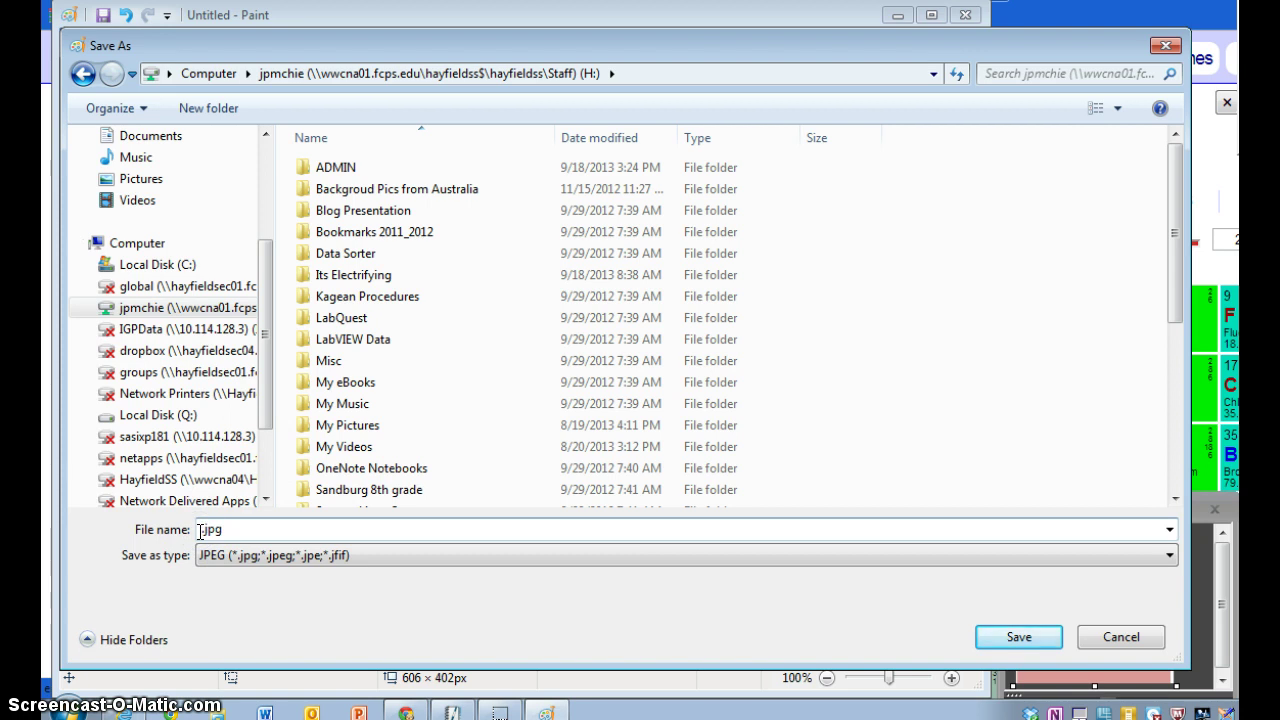
pyautogui.write('Electron Cloud Model Mercury')
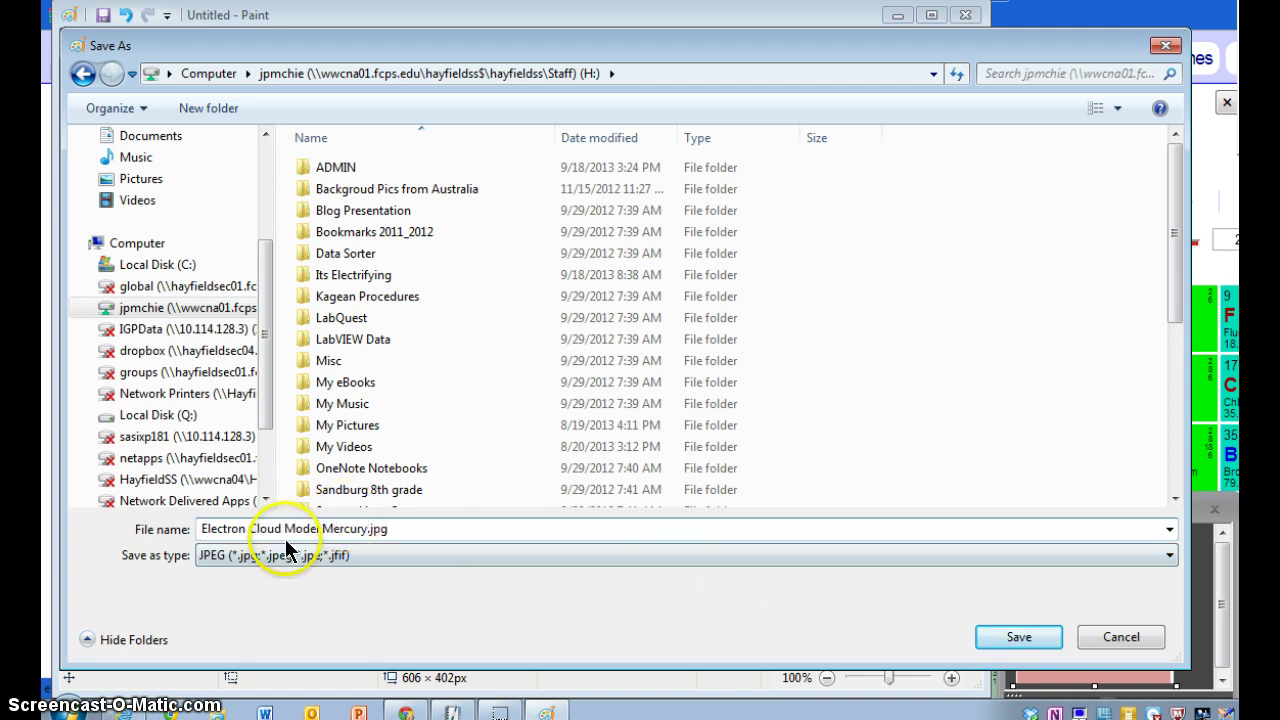
pyautogui.click(996, 630)
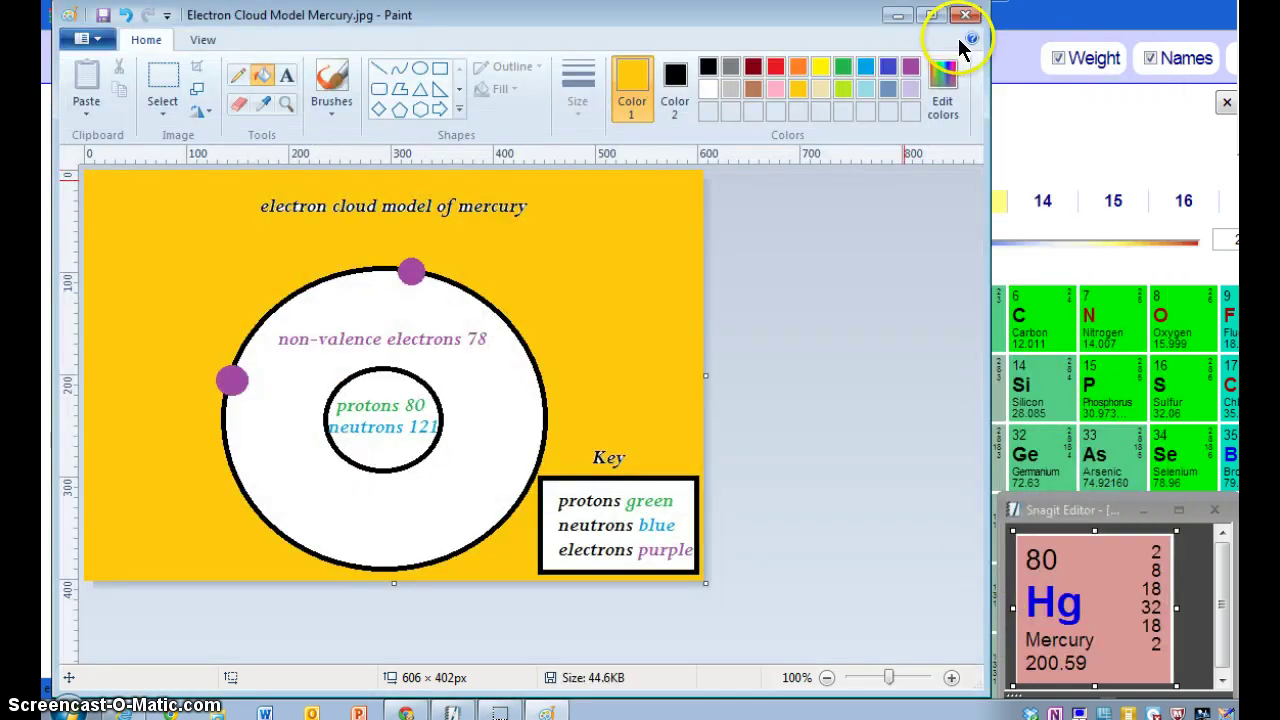